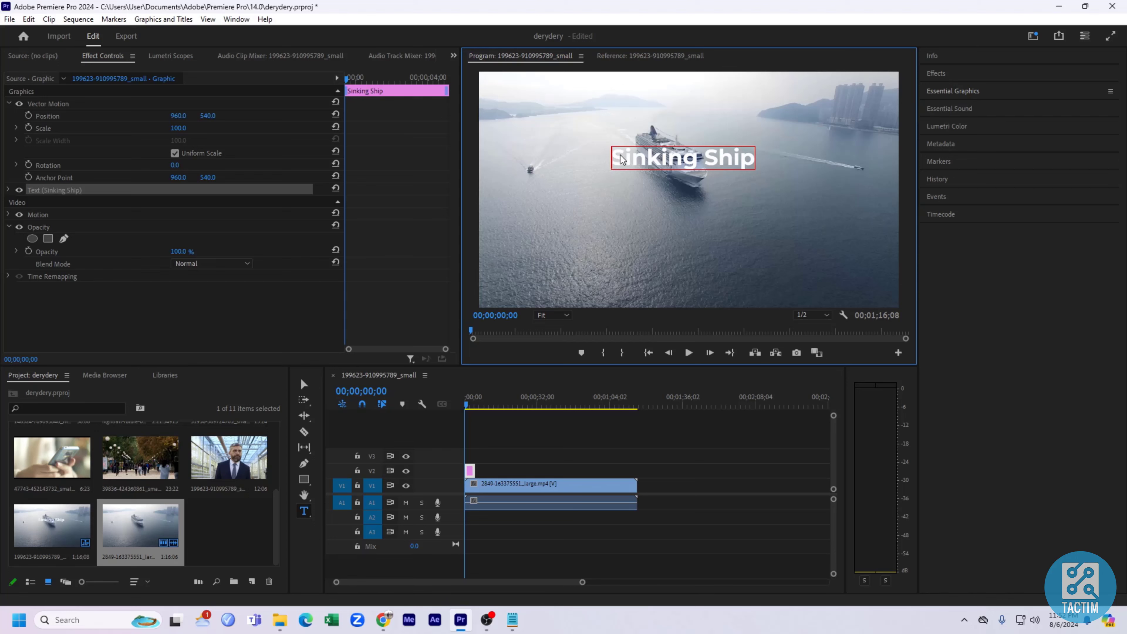
Extend the Sinking Ship title clip so it spans the full length of the ship video clip.
mouse_move(614, 153)
mouse_down()
mouse_move(757, 164)
mouse_move(609, 170)
mouse_up()
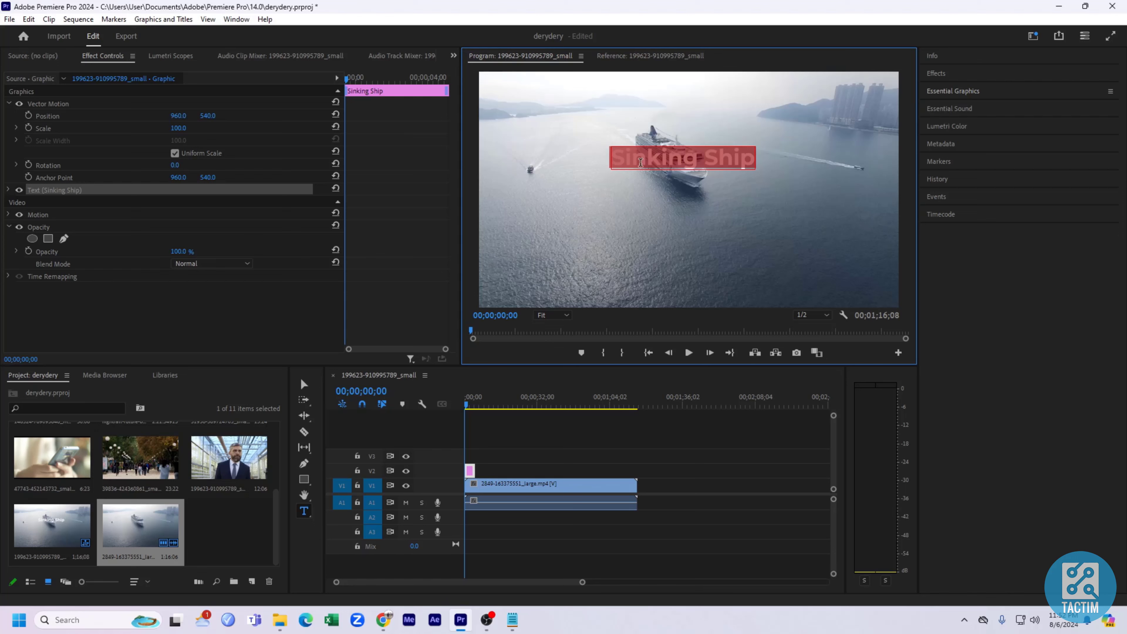
click(743, 160)
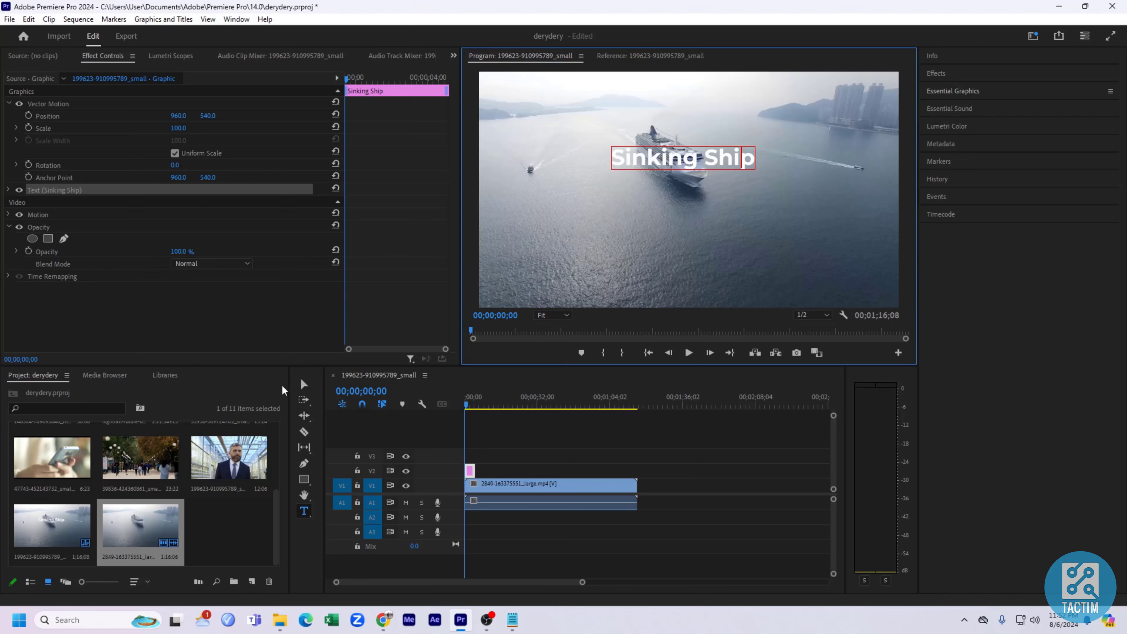
click(301, 389)
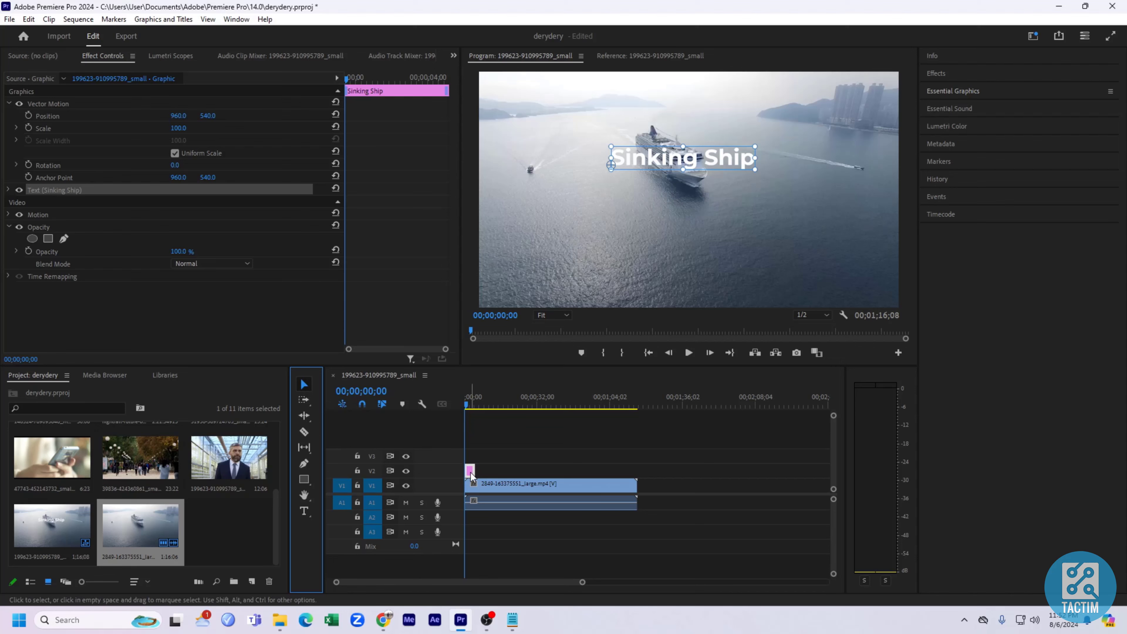
drag(478, 467, 634, 470)
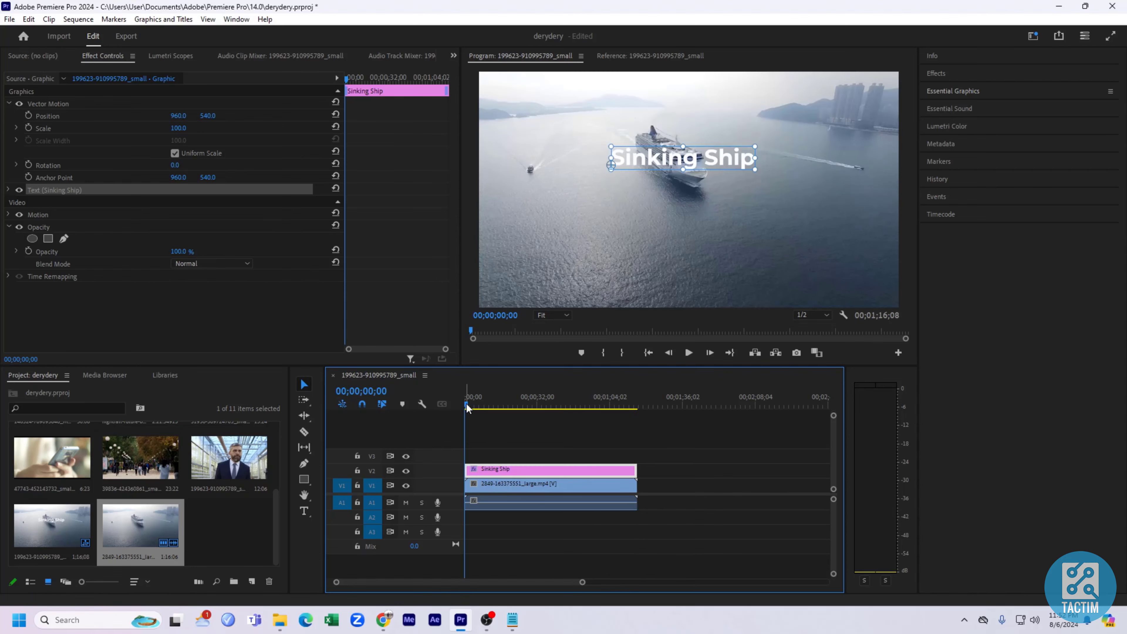
drag(466, 403, 410, 409)
Enlarge the title and position it just above the ship in the frame.
drag(702, 161, 771, 161)
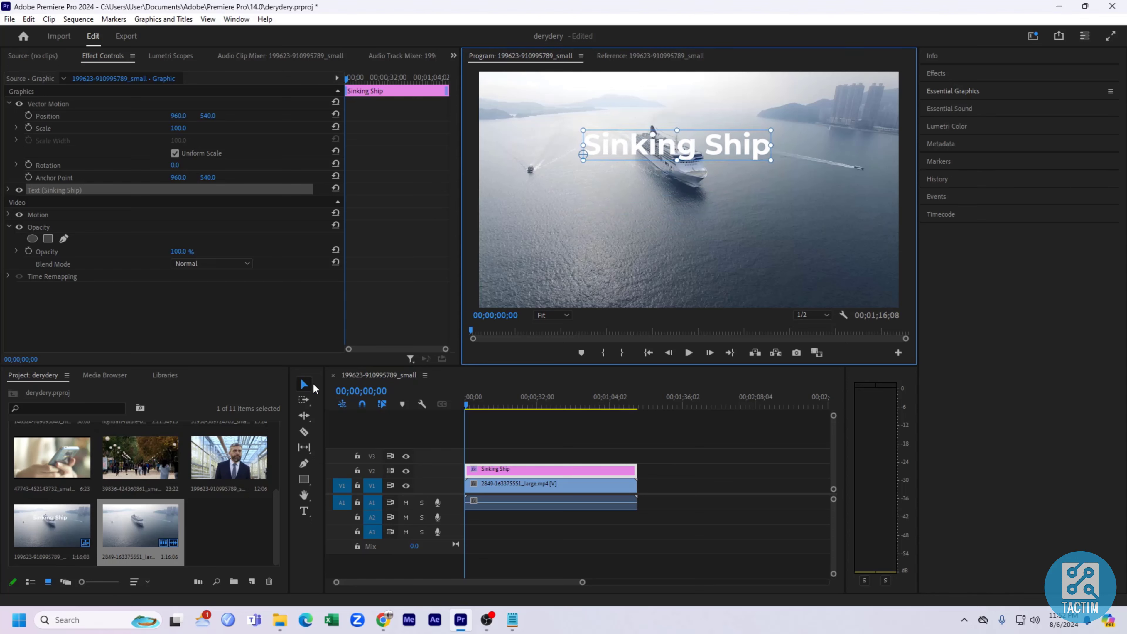
drag(723, 162, 734, 201)
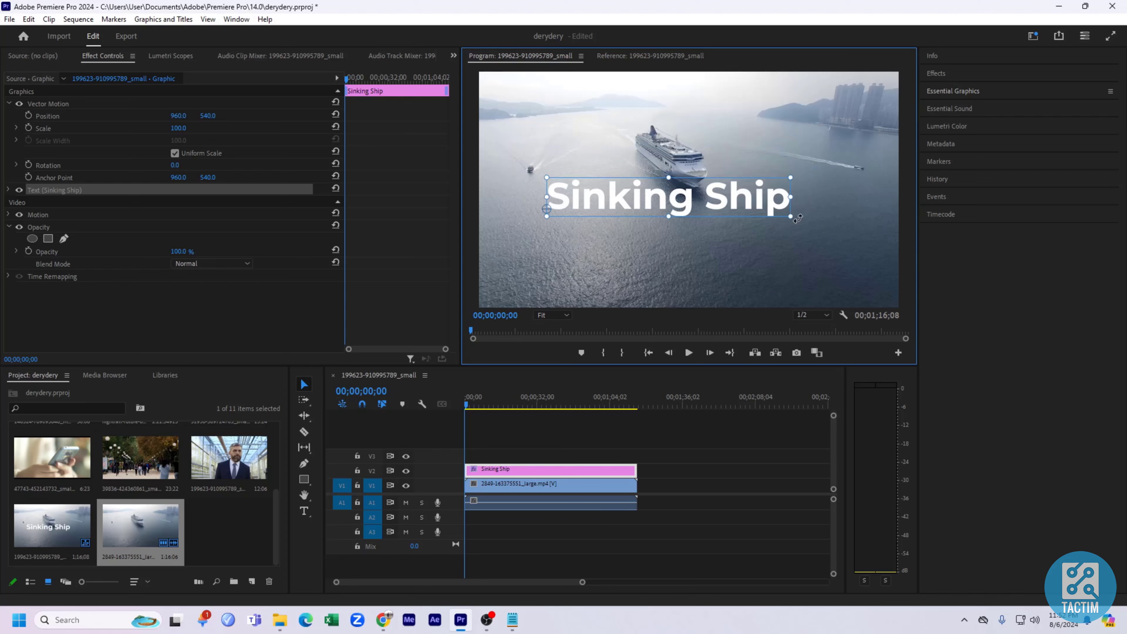
drag(629, 198, 644, 170)
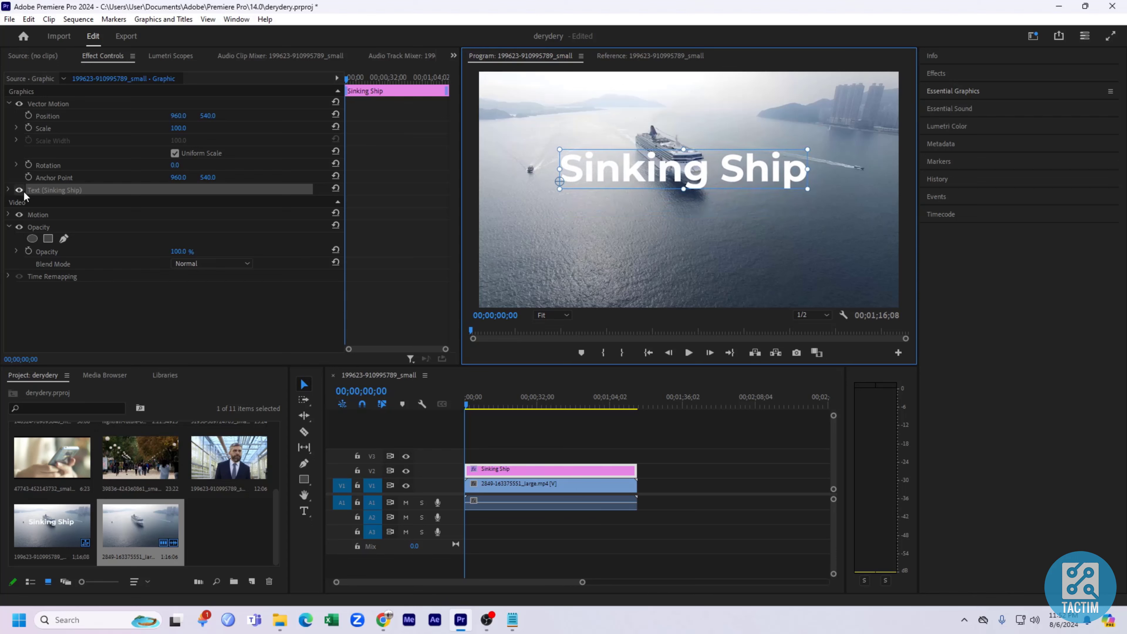
Expand the title's text properties and try the MV Boli font.
click(9, 189)
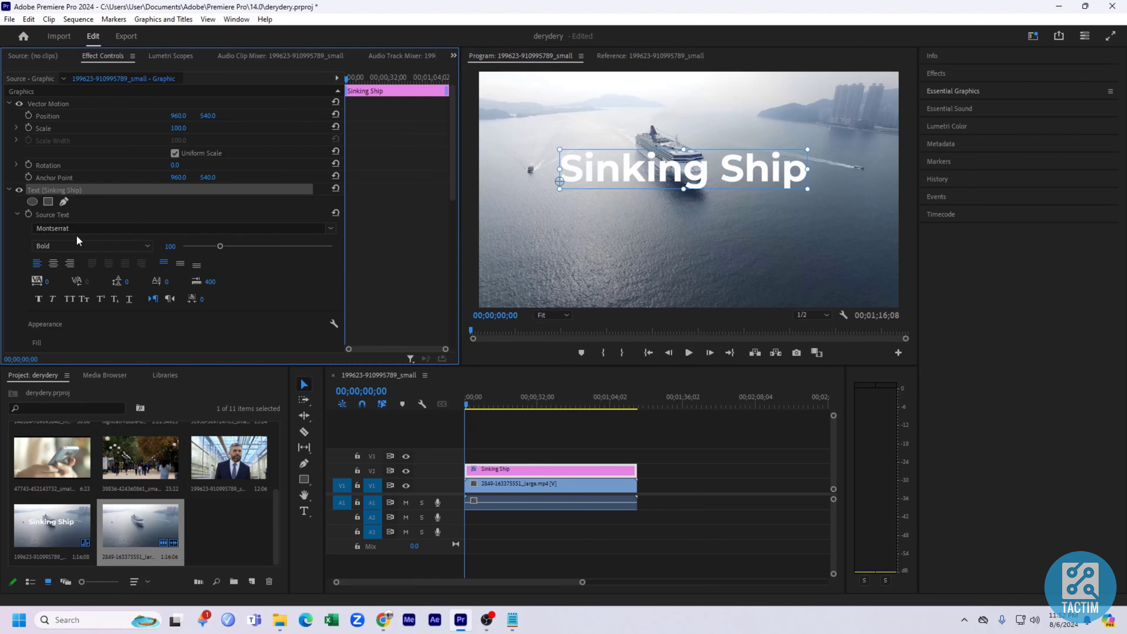
click(308, 230)
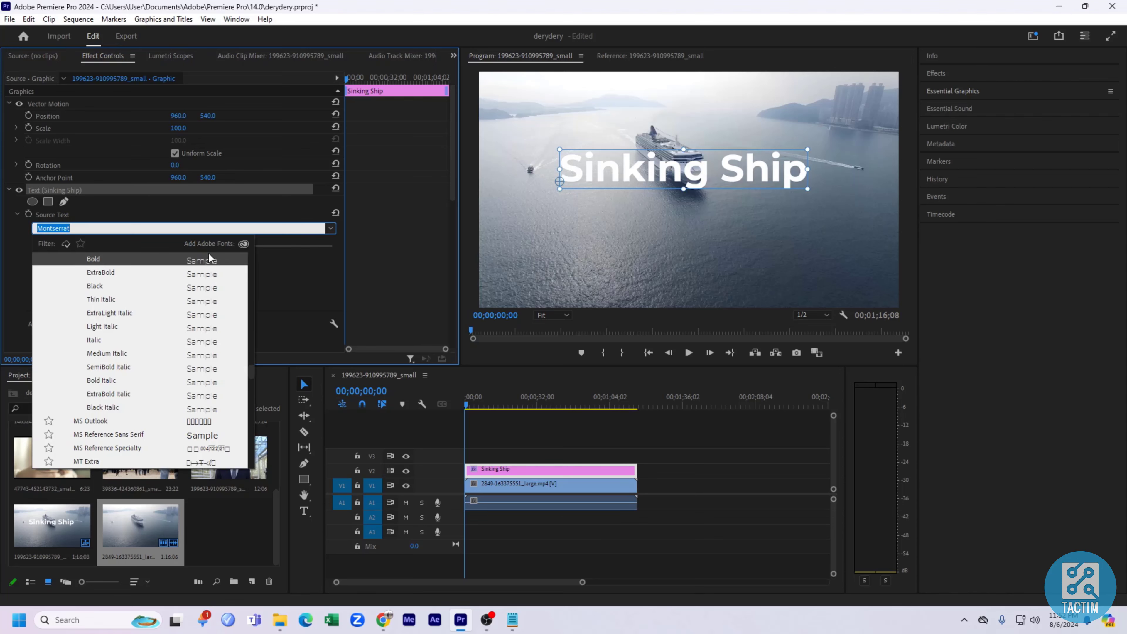
scroll(92, 381, down, 1)
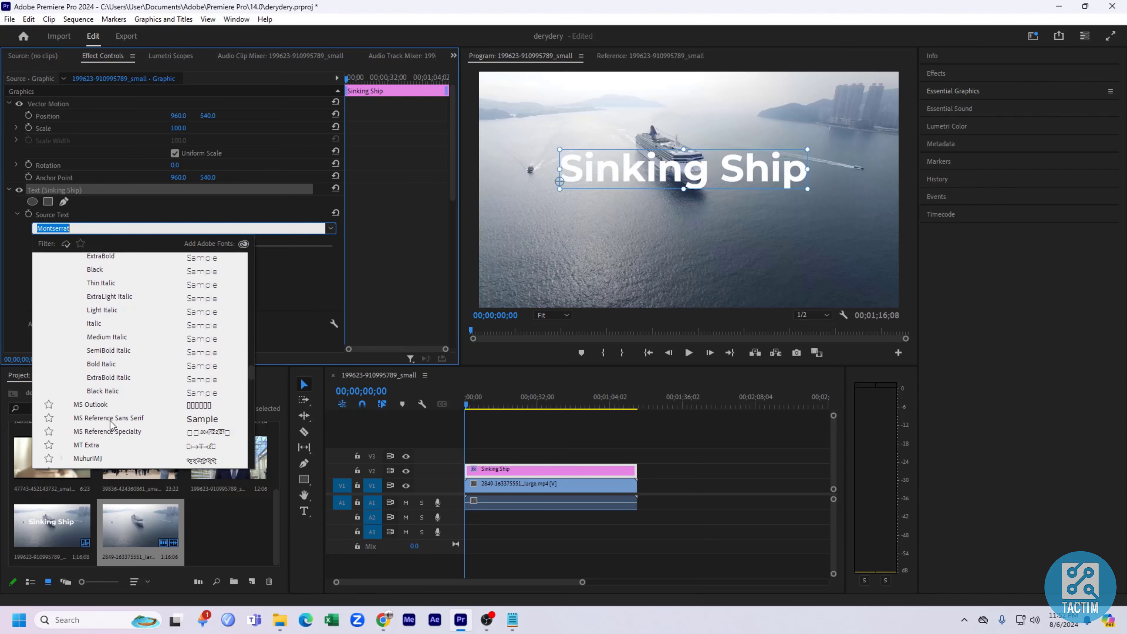
click(157, 354)
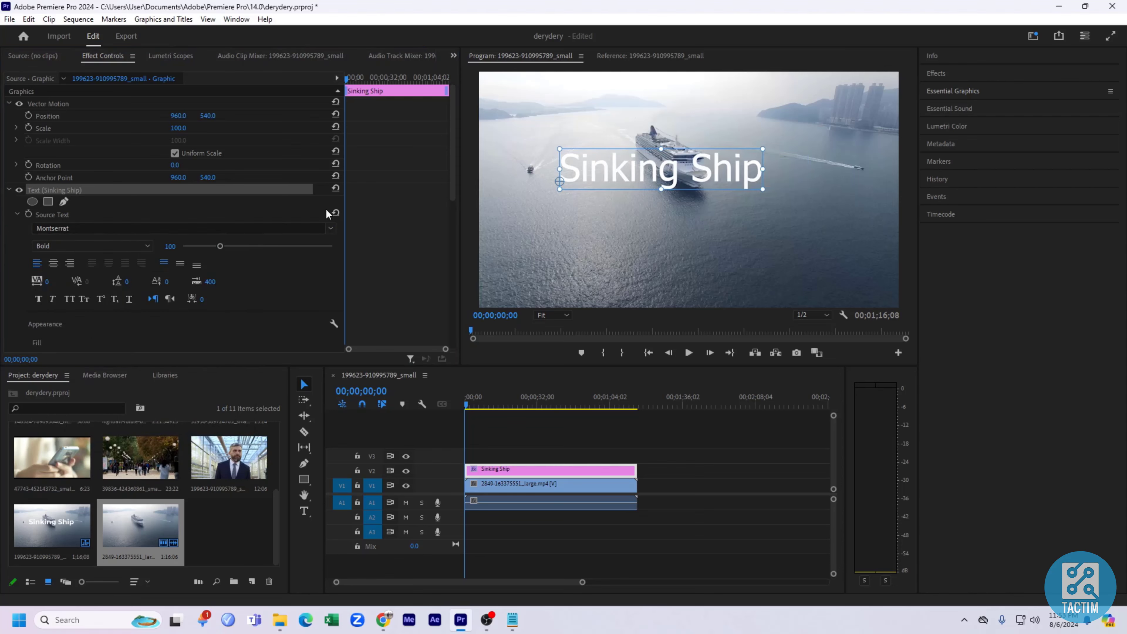
click(310, 224)
click(88, 394)
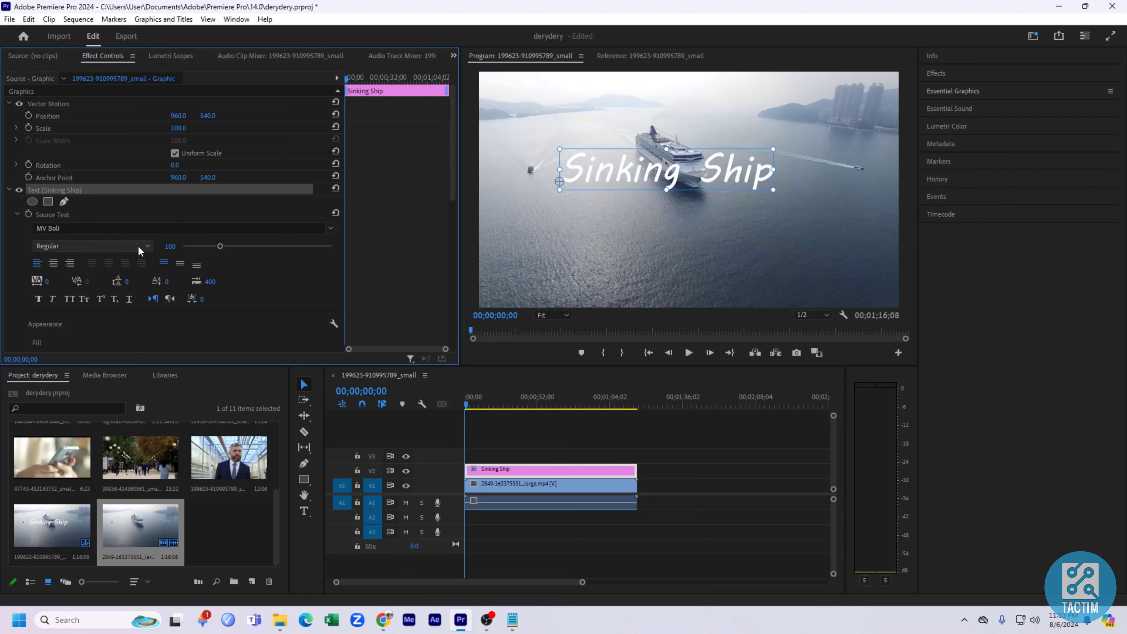
Try the Old English Text MT font for the title.
click(122, 247)
click(99, 262)
click(179, 227)
click(133, 312)
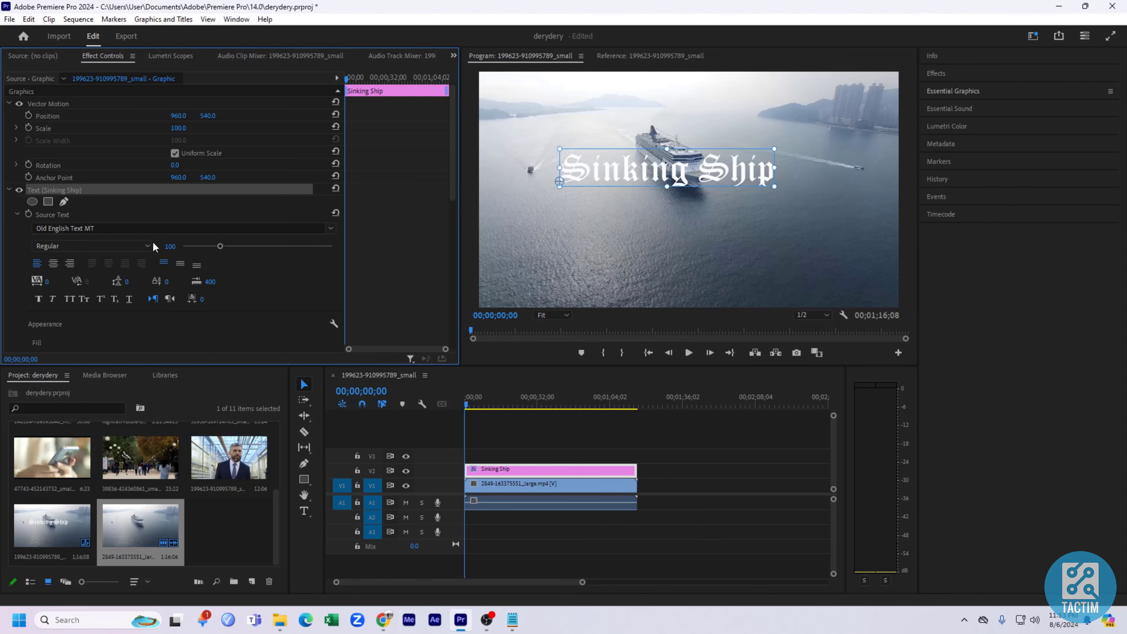
Change the title's font to Palatino Linotype and enlarge the text box slightly.
click(139, 243)
click(159, 228)
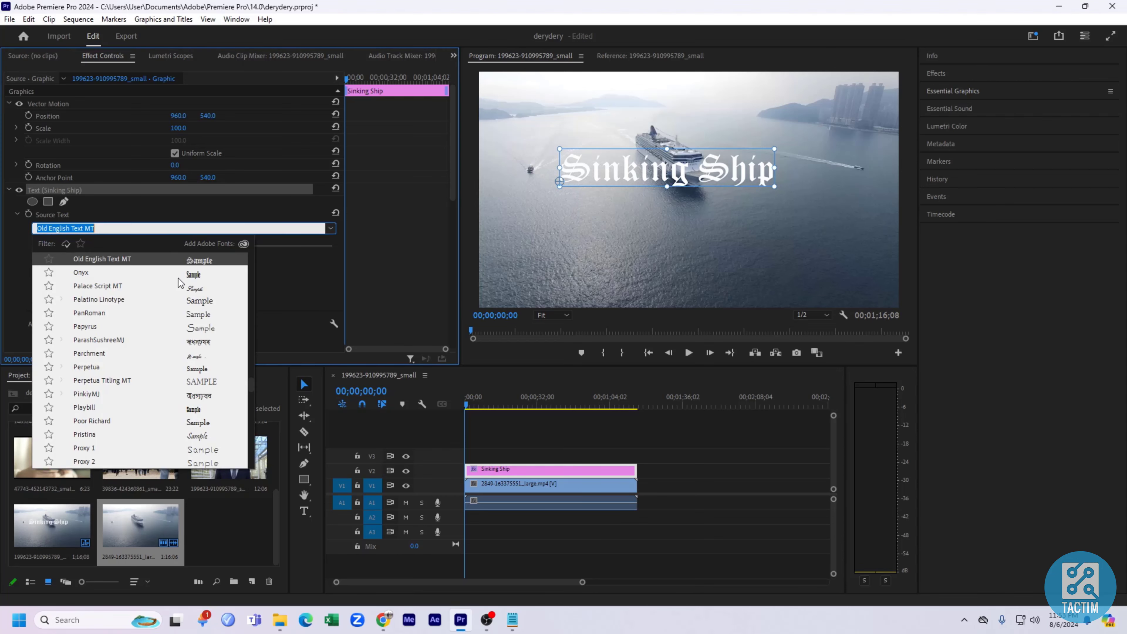
click(200, 301)
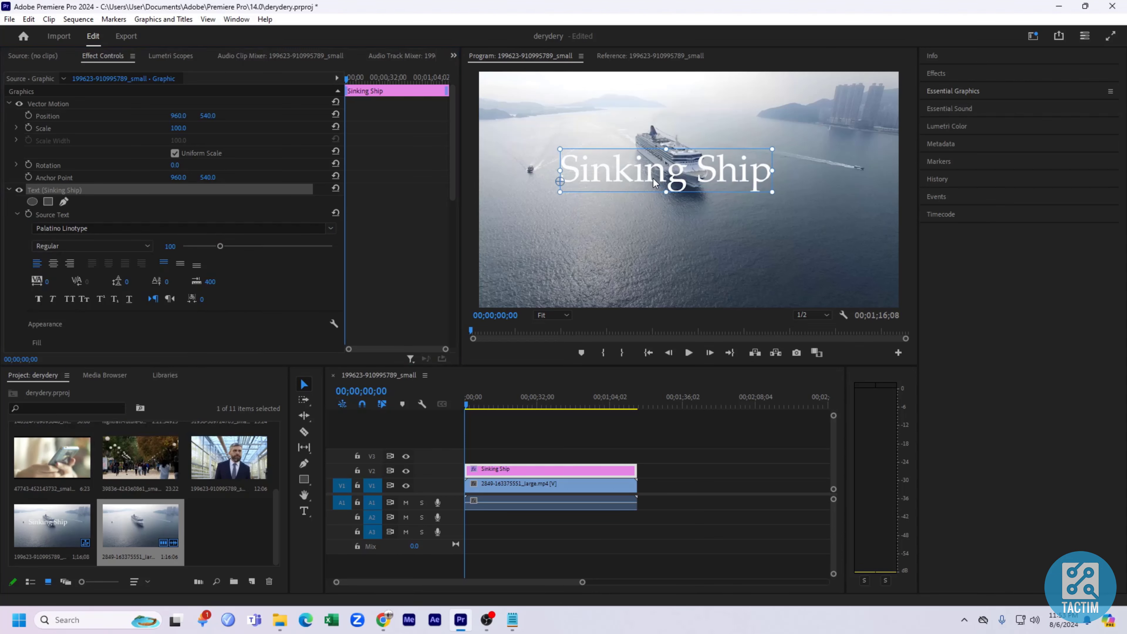
drag(792, 196, 831, 200)
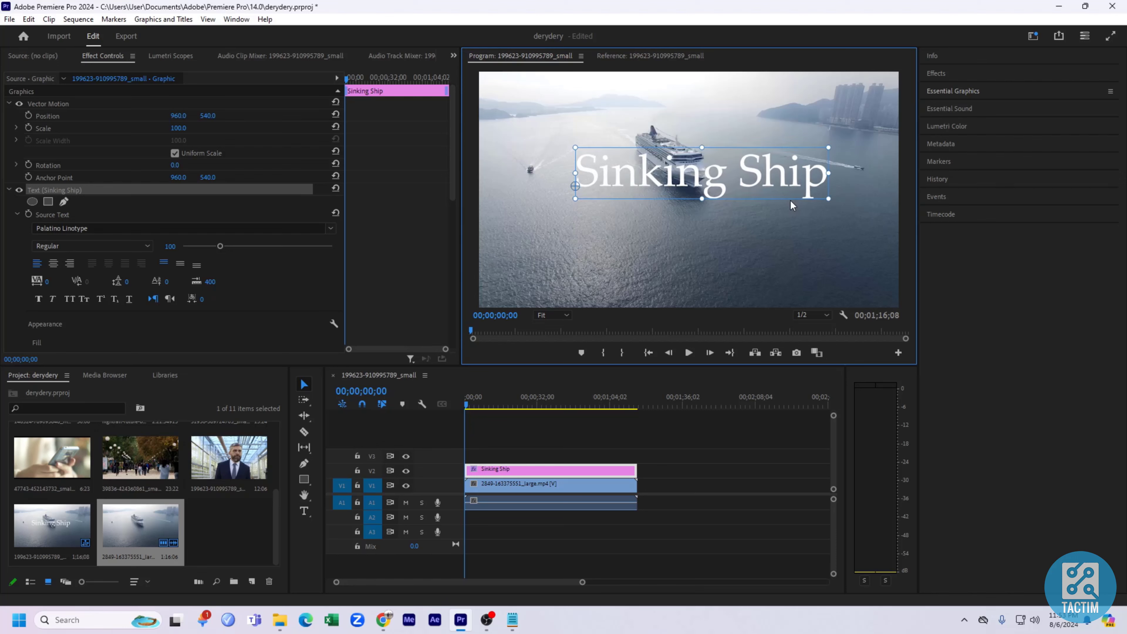
drag(715, 183, 707, 171)
Set the title's font style to Bold Italic and reposition and widen the text box slightly.
click(142, 247)
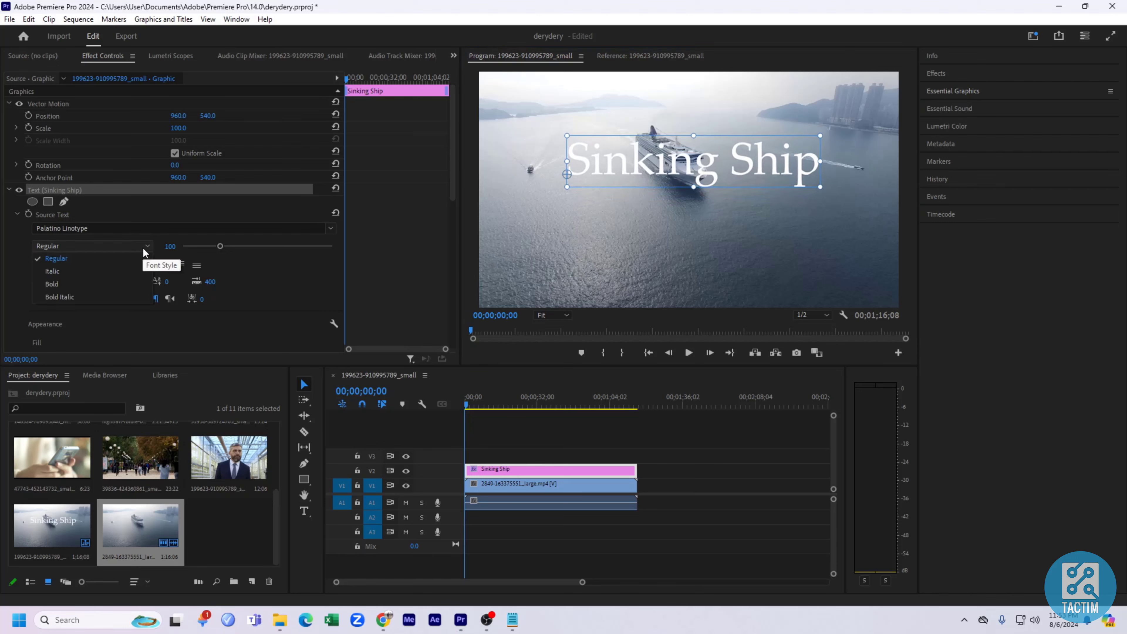
click(128, 269)
click(139, 245)
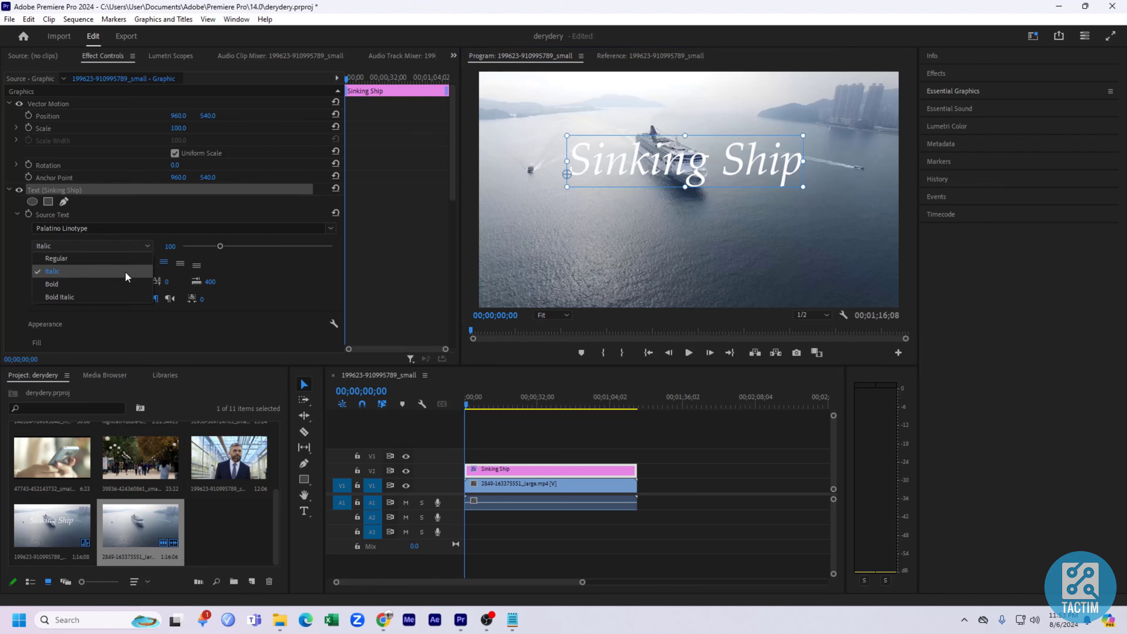
click(117, 290)
drag(742, 186, 737, 174)
drag(812, 172, 828, 176)
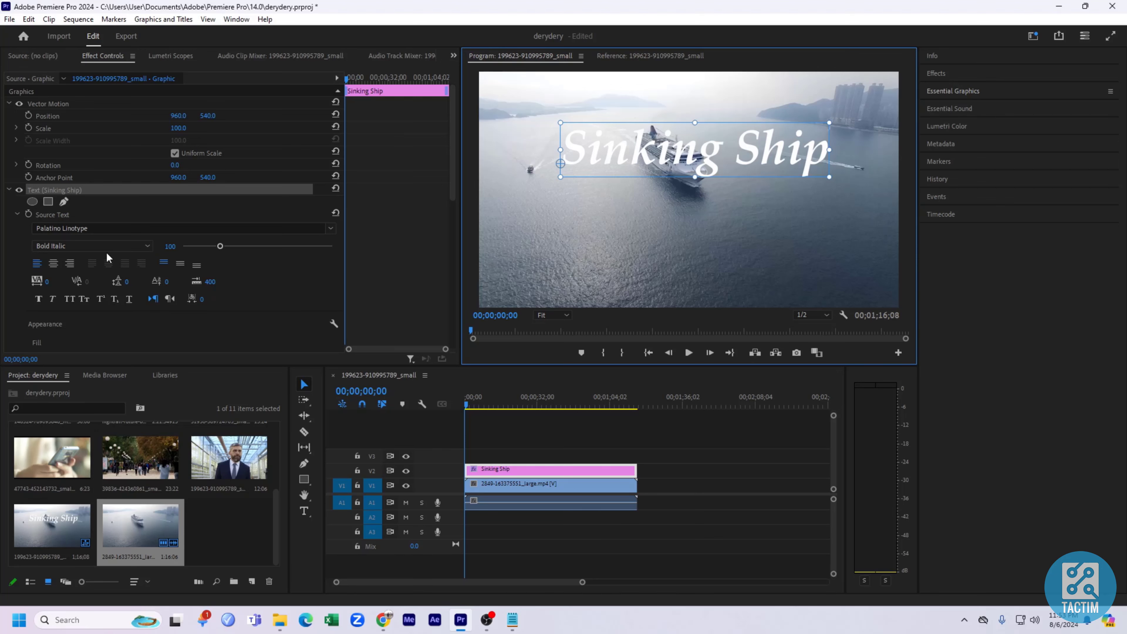
Set the title's fill colour to black.
scroll(105, 325, down, 4)
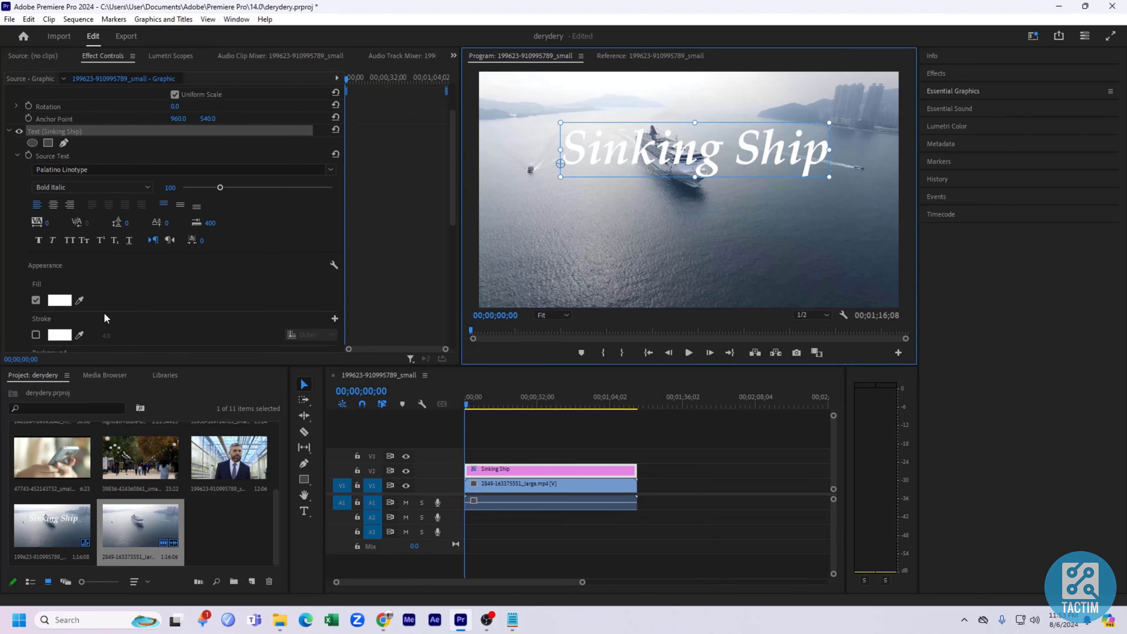
scroll(108, 292, down, 1)
click(59, 288)
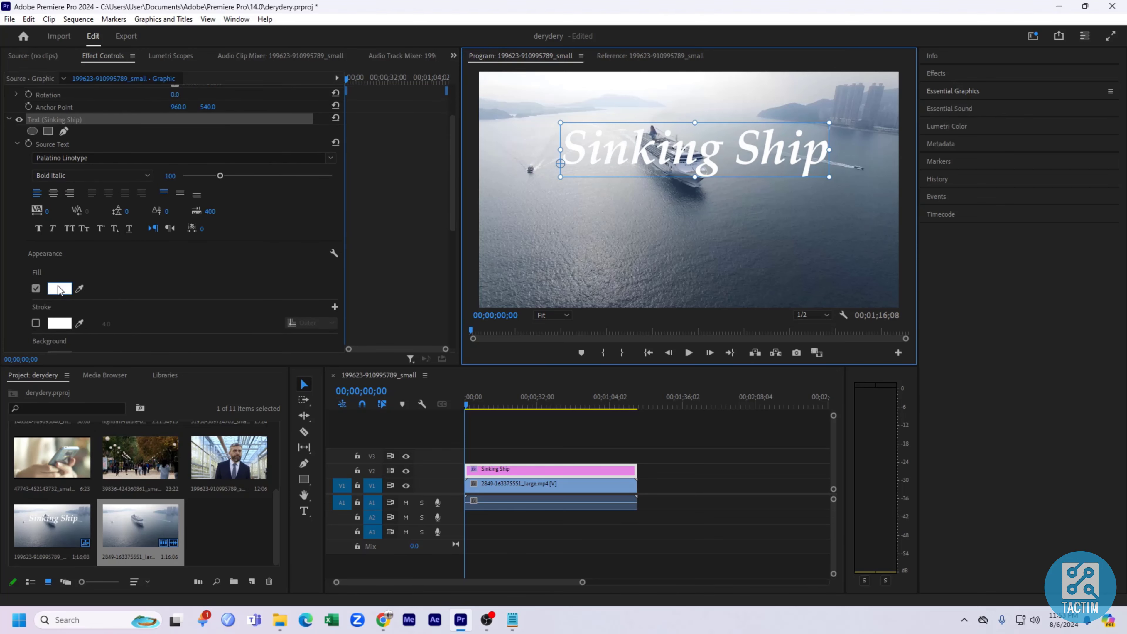
mouse_move(514, 329)
mouse_down()
mouse_move(556, 272)
mouse_move(563, 289)
mouse_move(489, 326)
mouse_move(515, 338)
mouse_move(553, 330)
mouse_move(572, 279)
mouse_move(486, 271)
mouse_move(451, 236)
mouse_move(395, 216)
mouse_up()
click(682, 221)
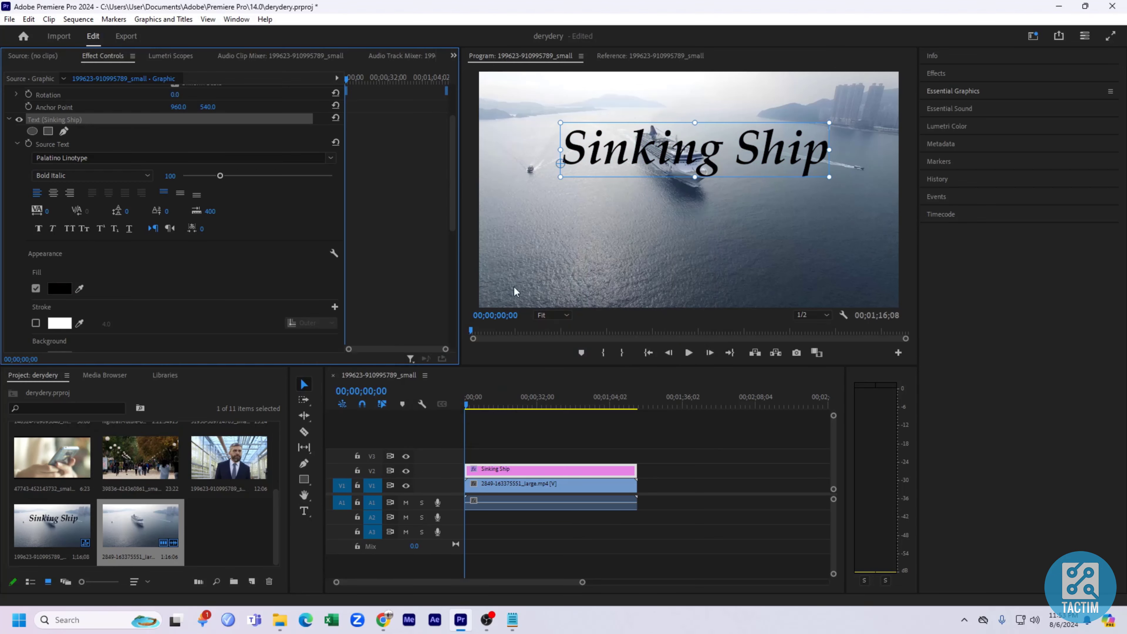
Enable a stroke on the title and set its colour to red E80000.
scroll(84, 325, down, 1)
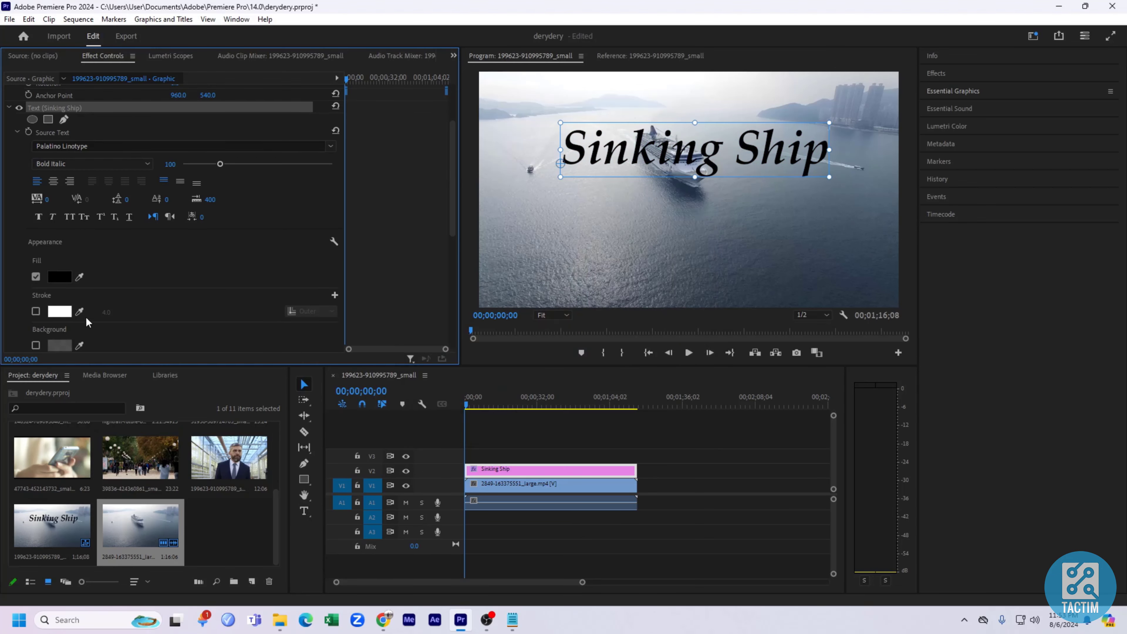
click(35, 311)
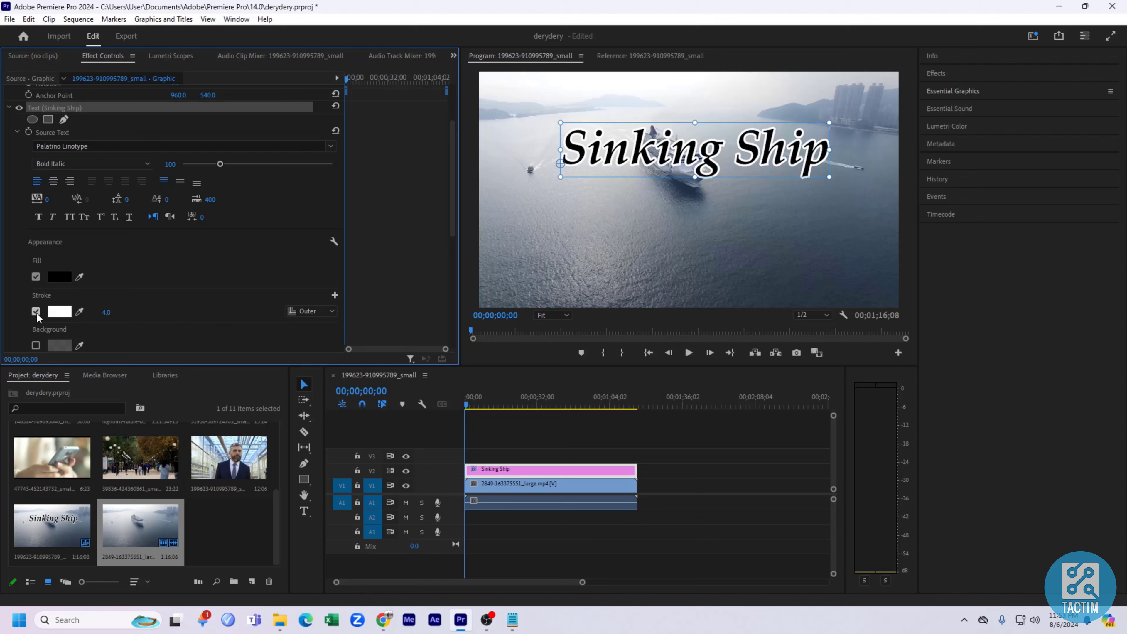
click(60, 312)
mouse_move(496, 319)
mouse_down()
mouse_move(551, 290)
mouse_move(525, 266)
mouse_move(432, 382)
mouse_move(428, 364)
mouse_move(516, 389)
mouse_move(574, 375)
mouse_up()
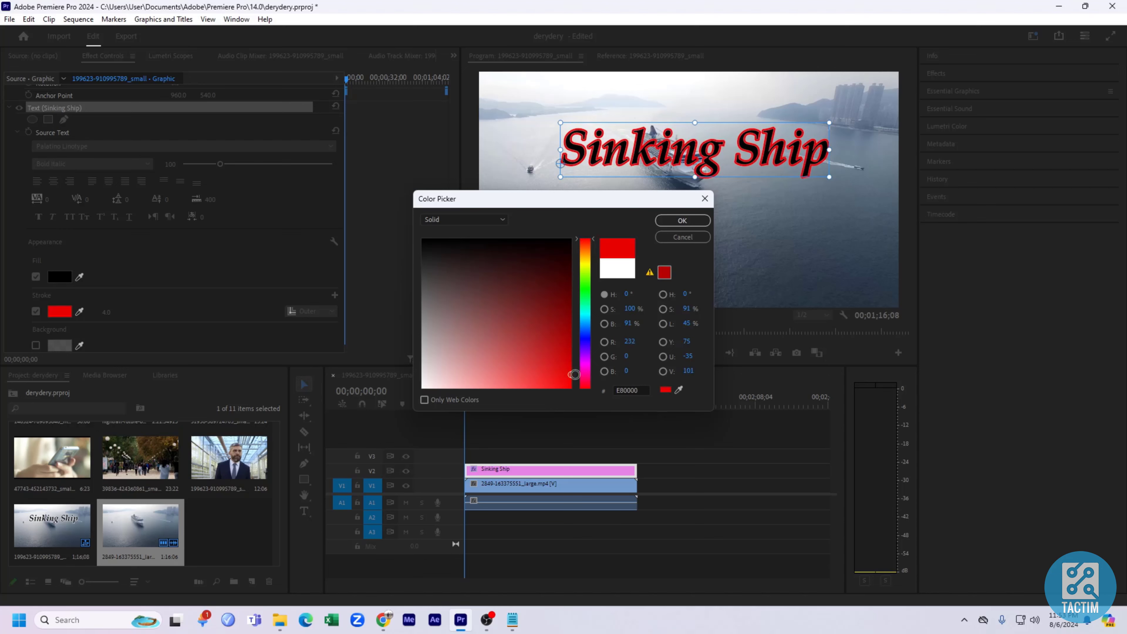
click(679, 220)
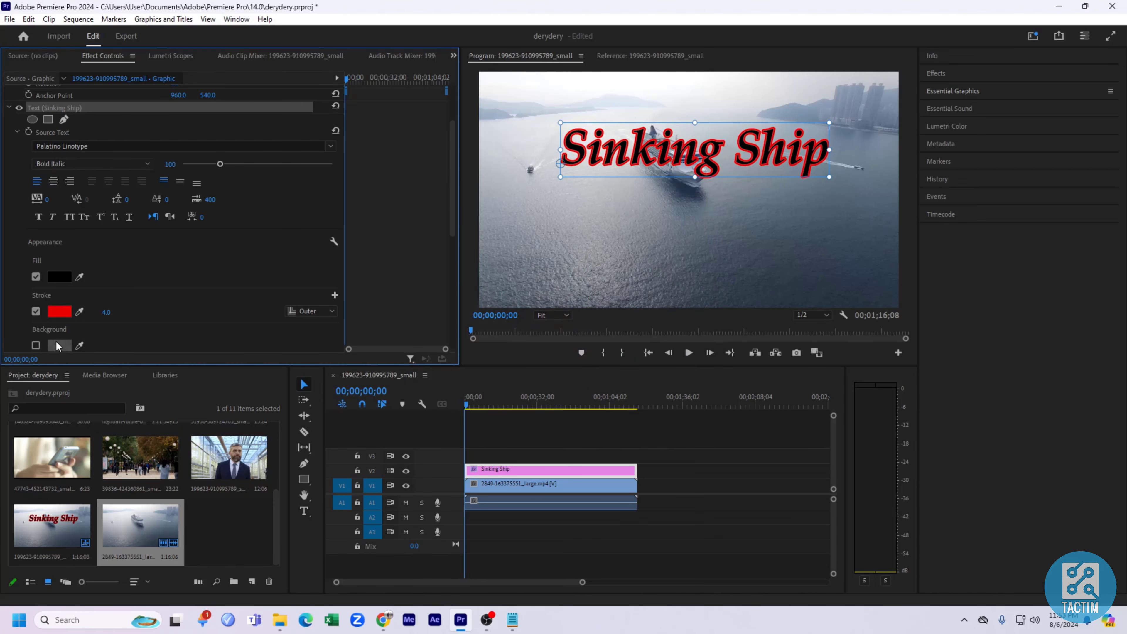
Set the stroke width to 3.0 and nudge the title slightly left.
click(107, 313)
text(8)
key(Return)
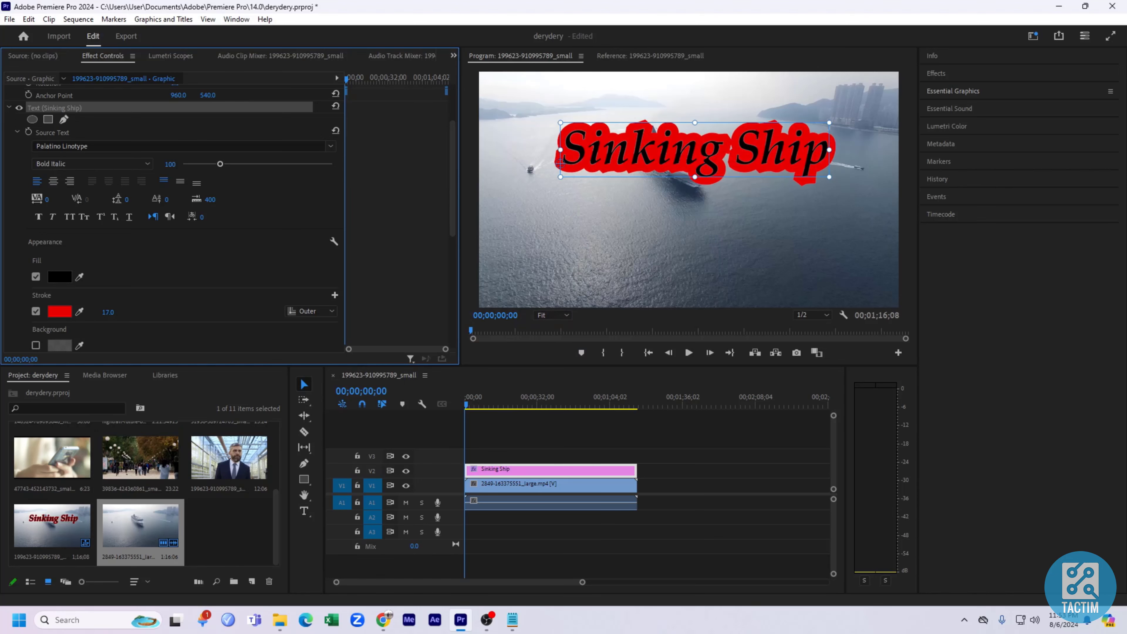
drag(107, 312, 103, 316)
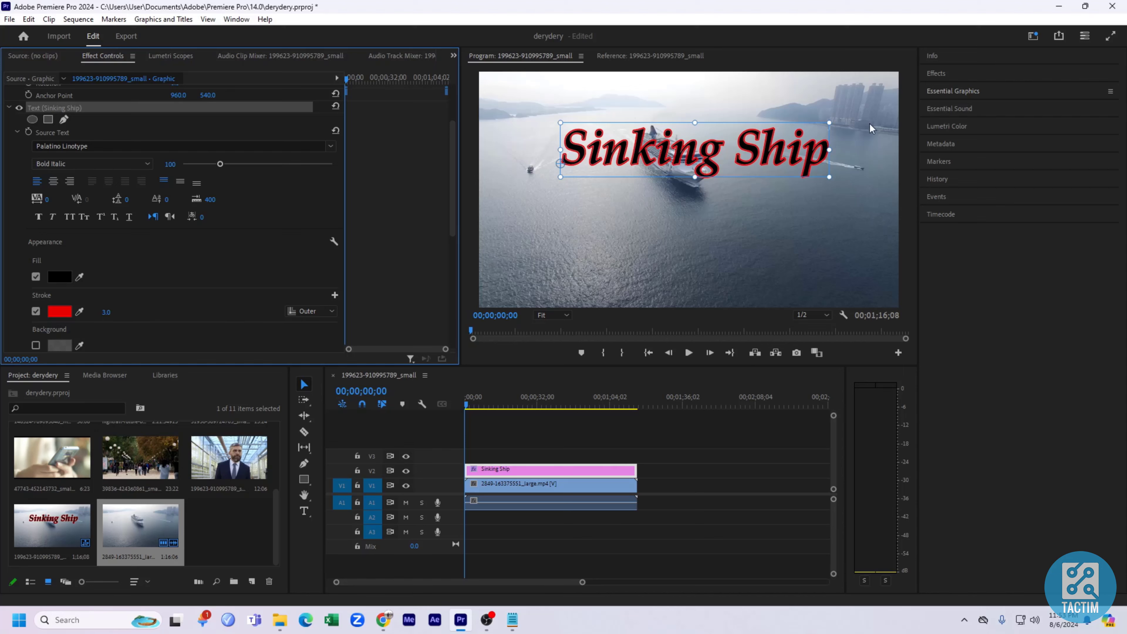
drag(744, 157, 731, 158)
Enable a background behind the title with the dark red colour 8F0000.
scroll(109, 329, down, 1)
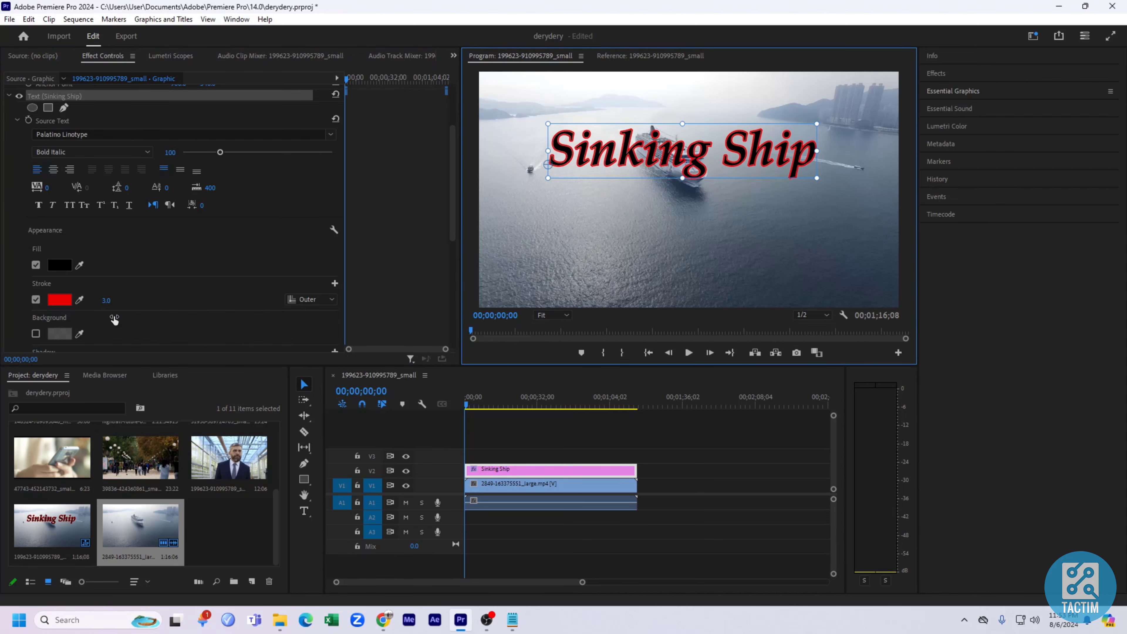
scroll(82, 341, down, 4)
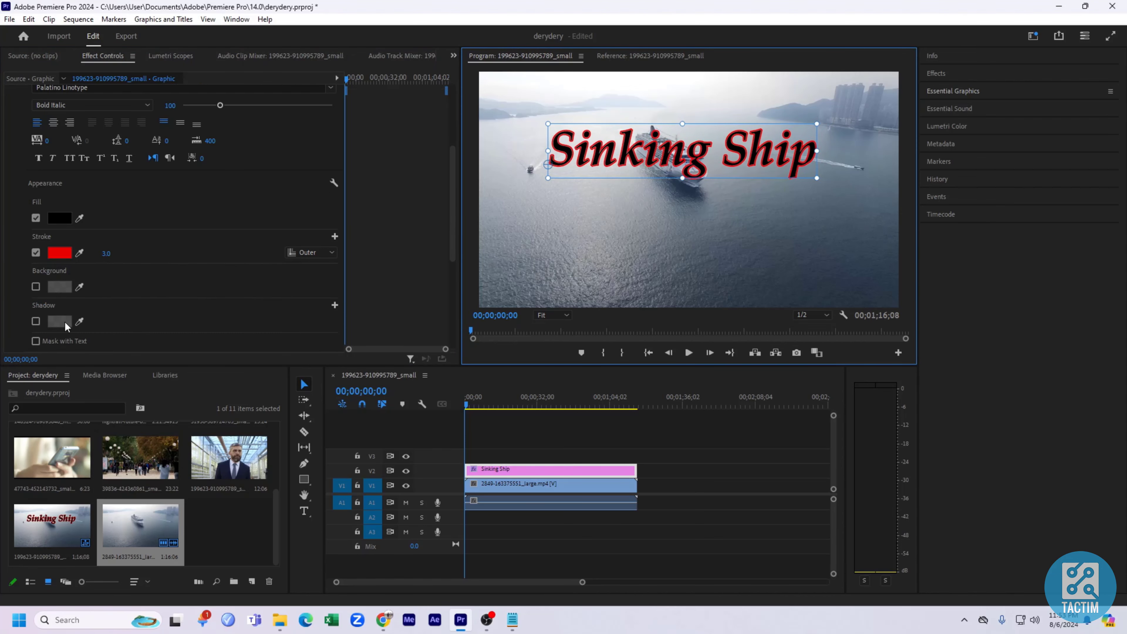
click(36, 263)
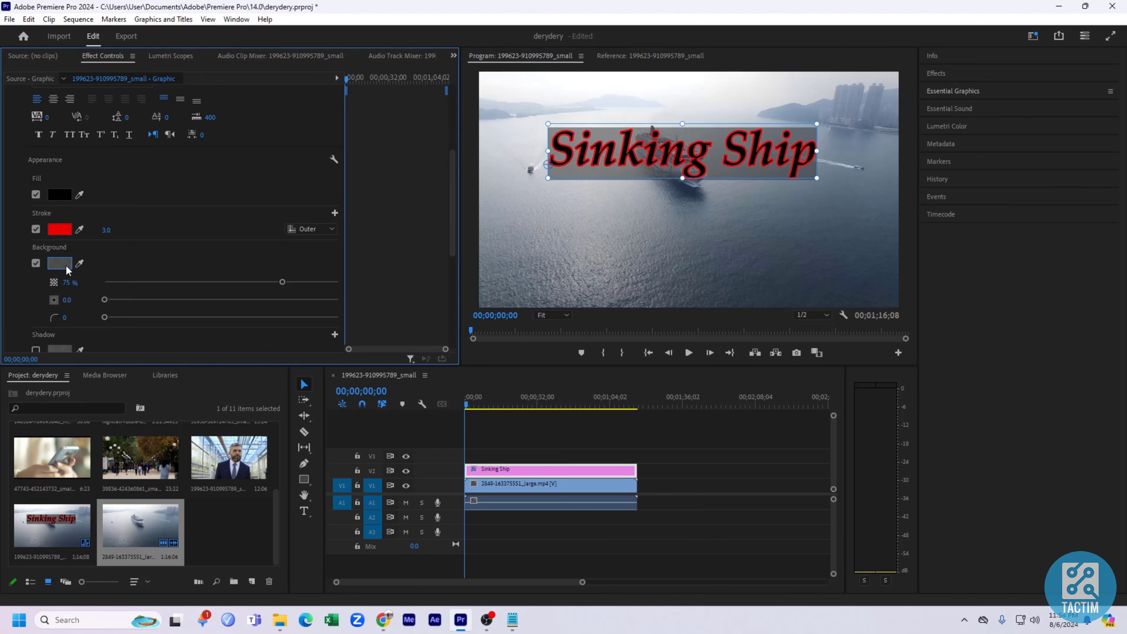
click(70, 269)
mouse_move(441, 302)
mouse_down()
mouse_move(529, 289)
mouse_move(456, 238)
mouse_move(443, 338)
mouse_move(574, 352)
mouse_move(579, 316)
mouse_up()
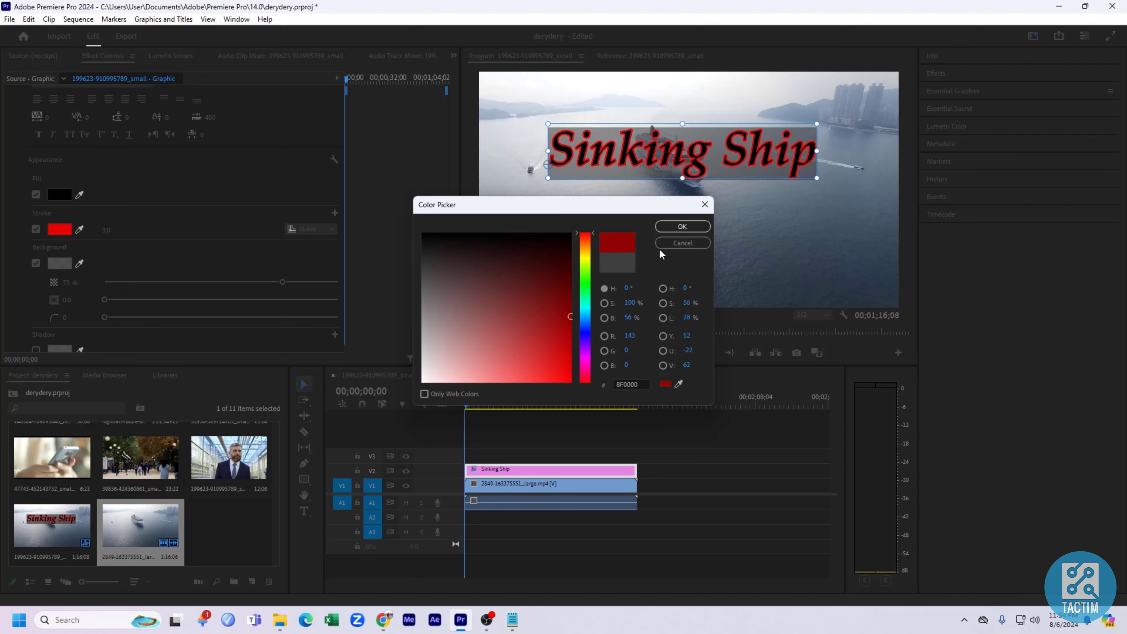
click(679, 225)
Set the background opacity to 100%, its size to 0.3 and its corner radius to 1.
drag(283, 283, 351, 306)
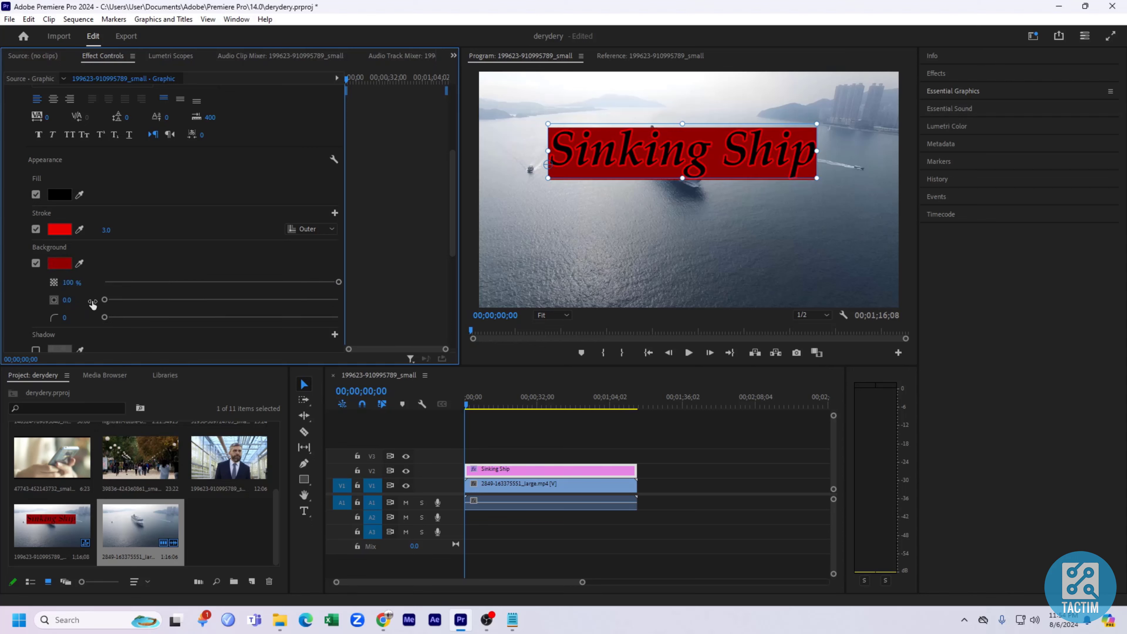
drag(105, 300, 244, 320)
scroll(165, 287, down, 1)
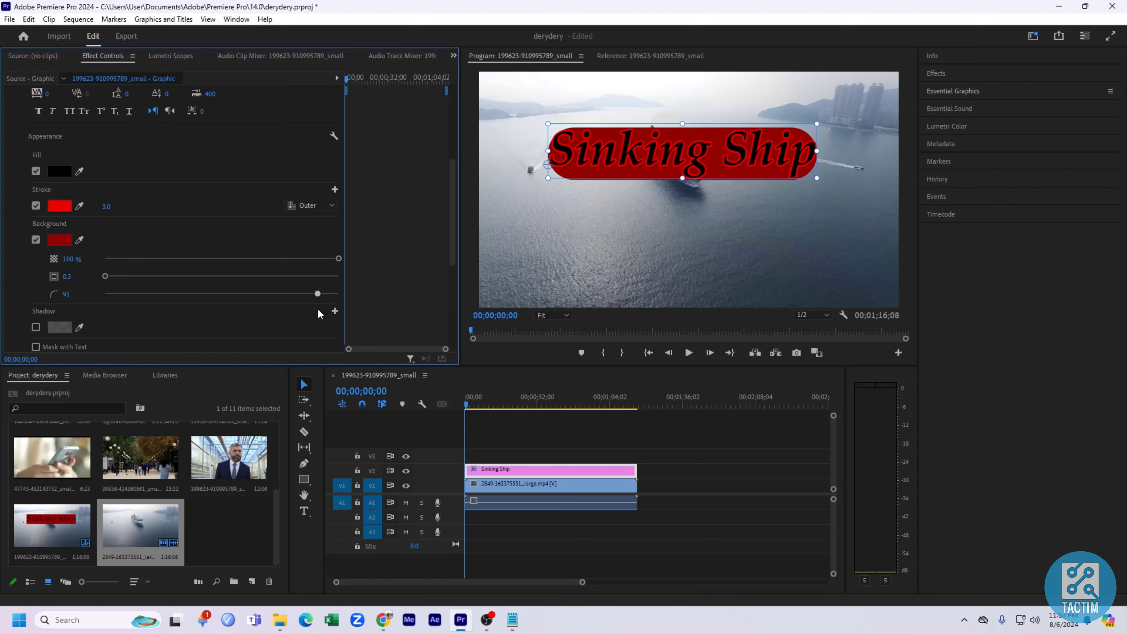
drag(318, 313, 148, 313)
scroll(86, 319, down, 1)
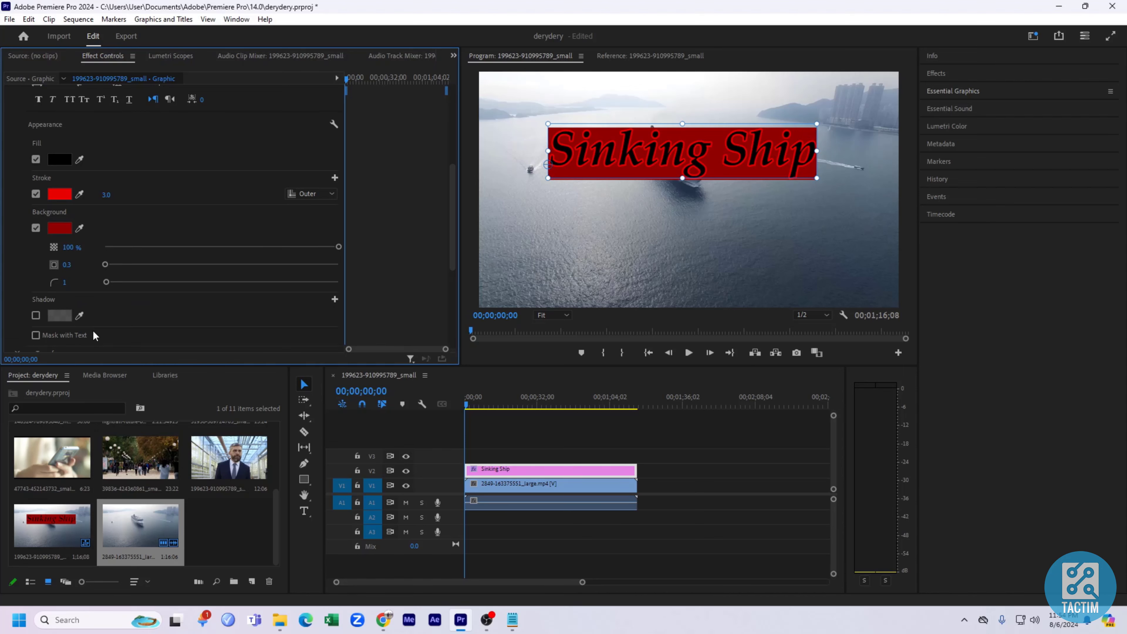
Enable a shadow on the title and set its colour to white FFFFFF.
click(35, 315)
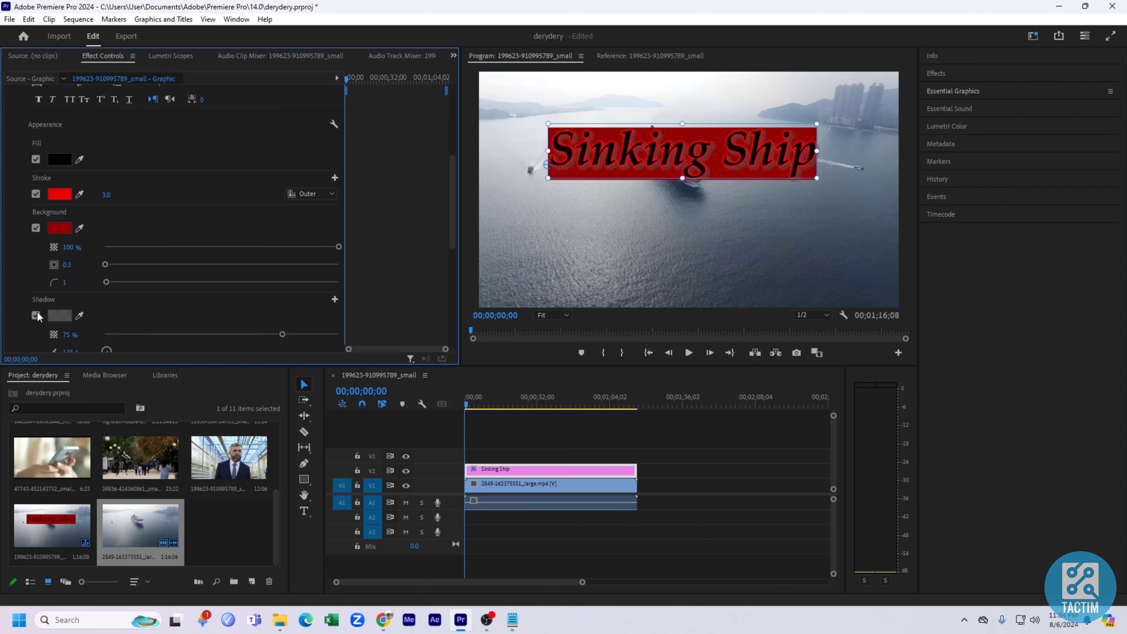
click(60, 316)
drag(481, 328, 415, 388)
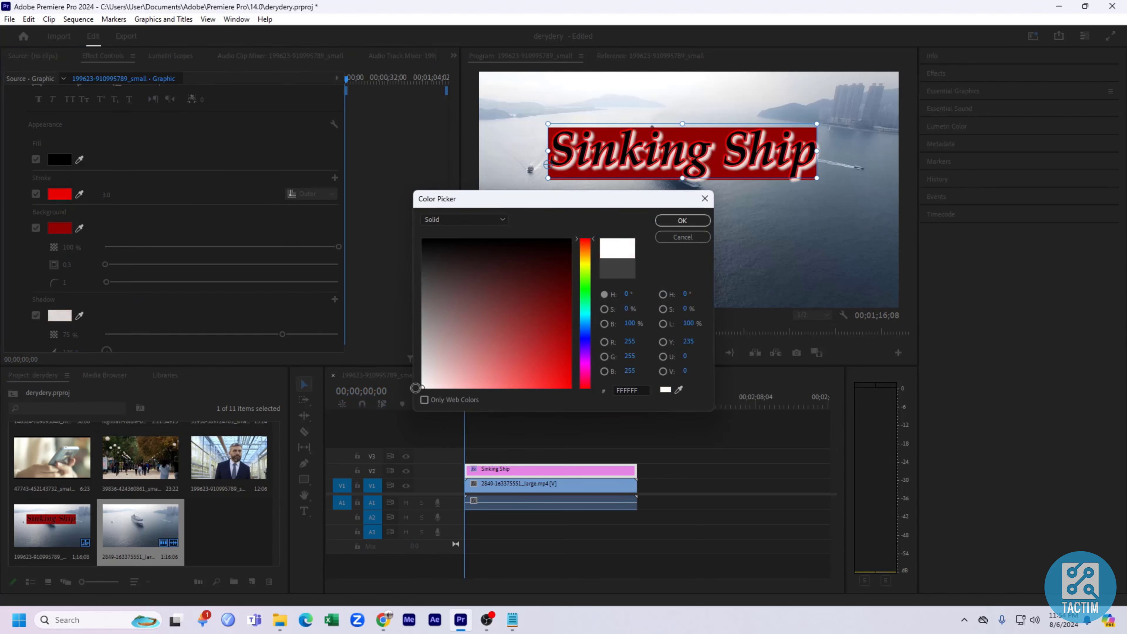
click(681, 221)
Set the shadow opacity to 90% and its distance to 11.0.
scroll(244, 310, down, 1)
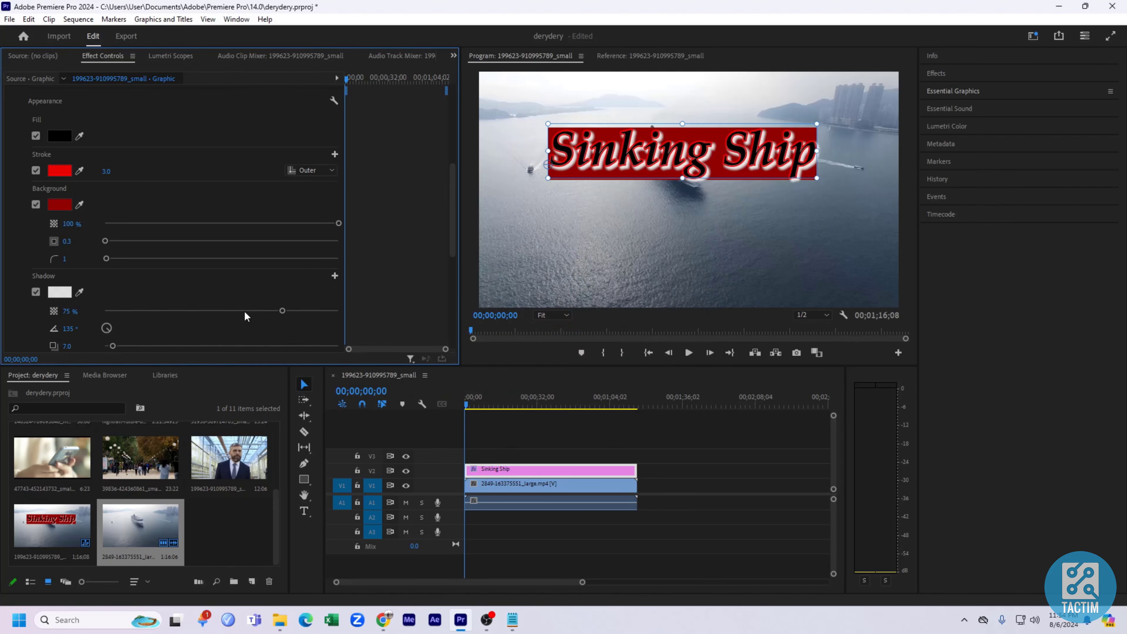
drag(283, 311, 315, 346)
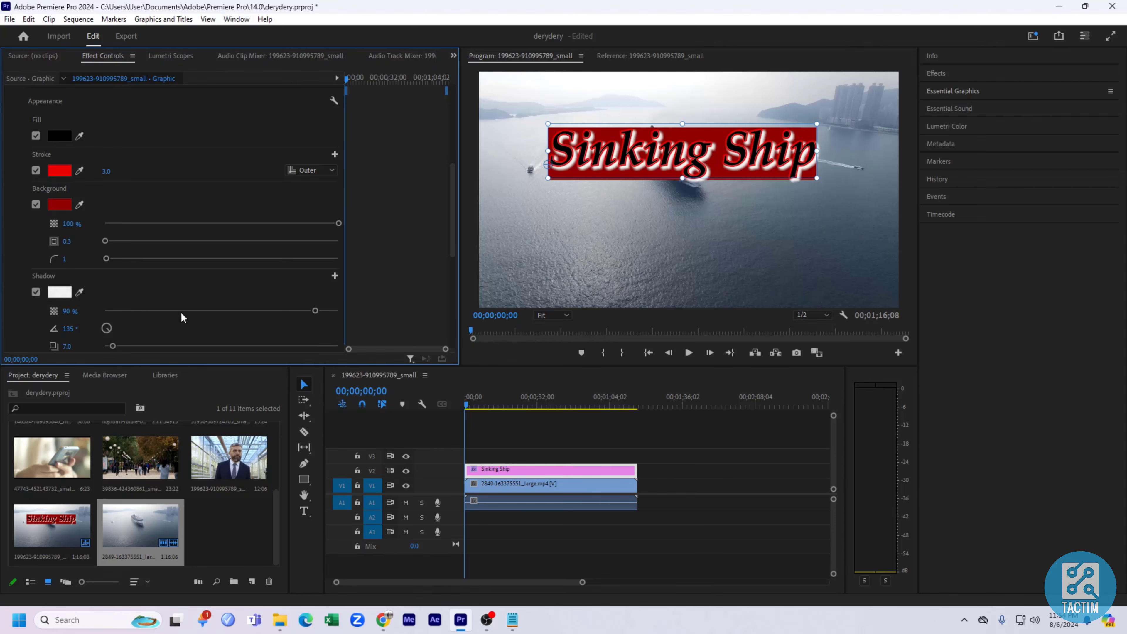
scroll(180, 311, down, 2)
mouse_move(113, 312)
mouse_down()
mouse_move(200, 311)
mouse_move(116, 327)
mouse_move(108, 316)
mouse_move(140, 311)
mouse_move(106, 318)
mouse_up()
scroll(148, 318, down, 1)
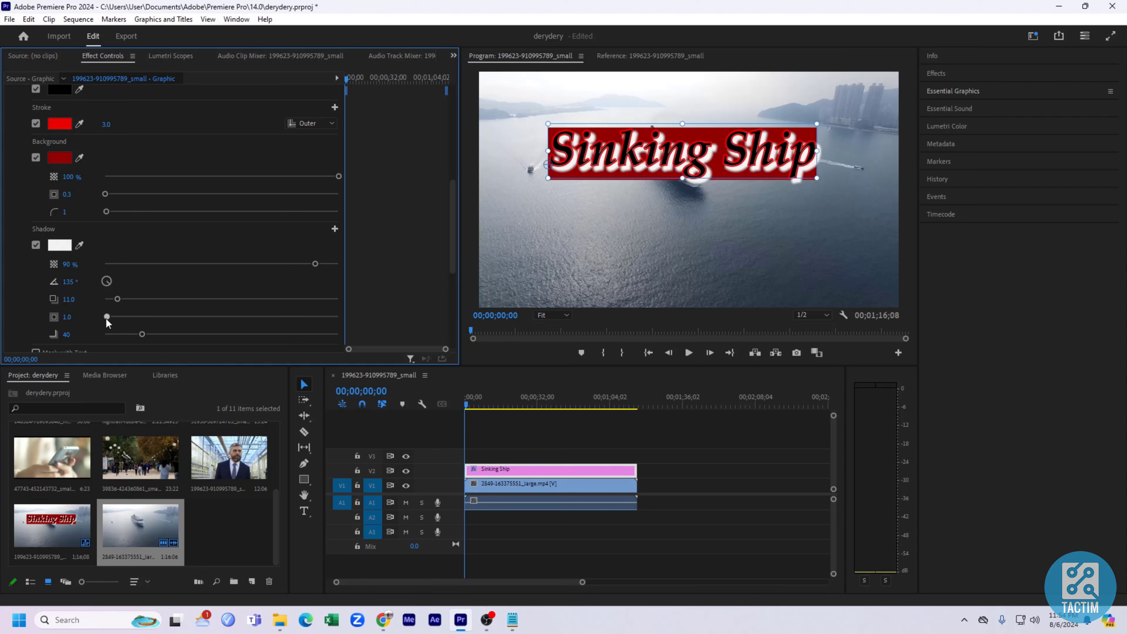
scroll(151, 320, down, 2)
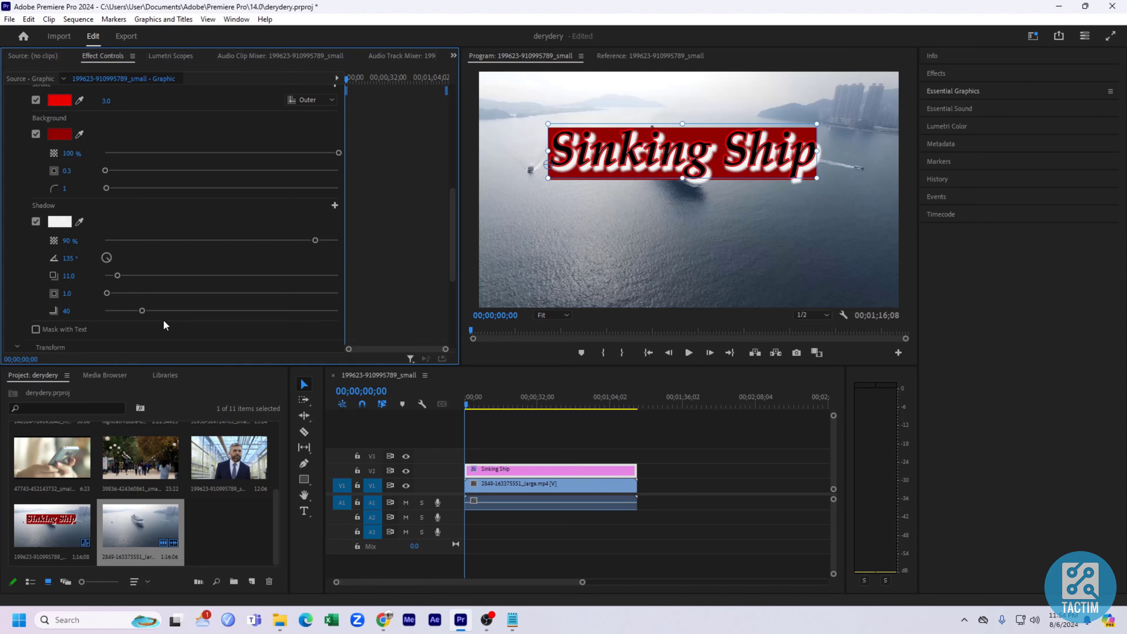
click(36, 329)
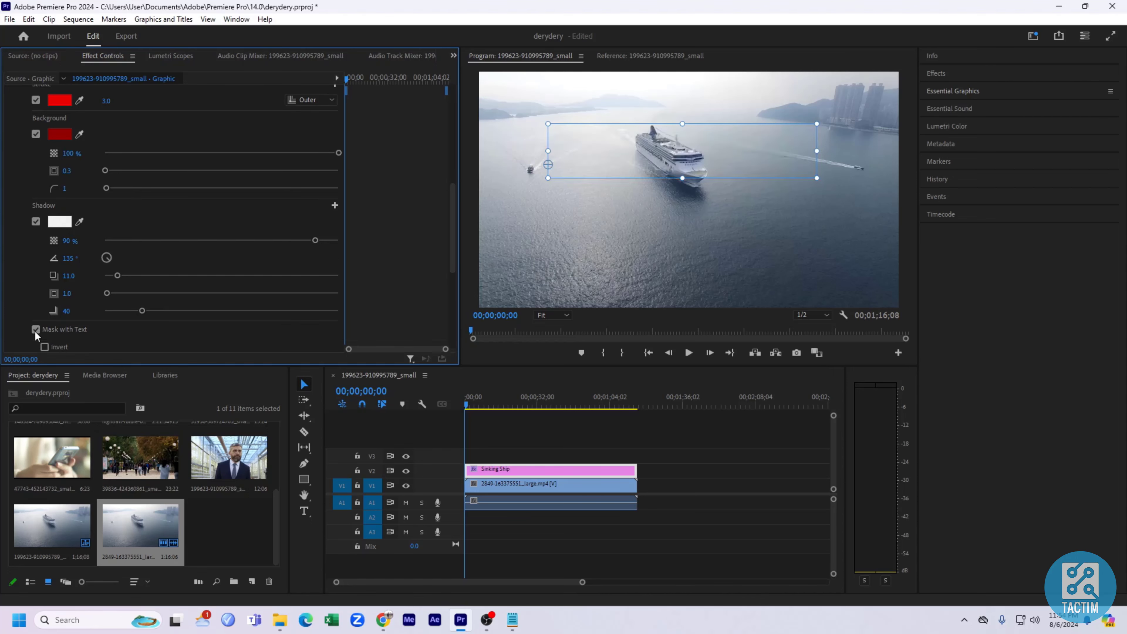
click(36, 329)
Reposition the title near the top of the frame at position 315.8, 177.2.
scroll(86, 335, down, 3)
scroll(75, 332, down, 2)
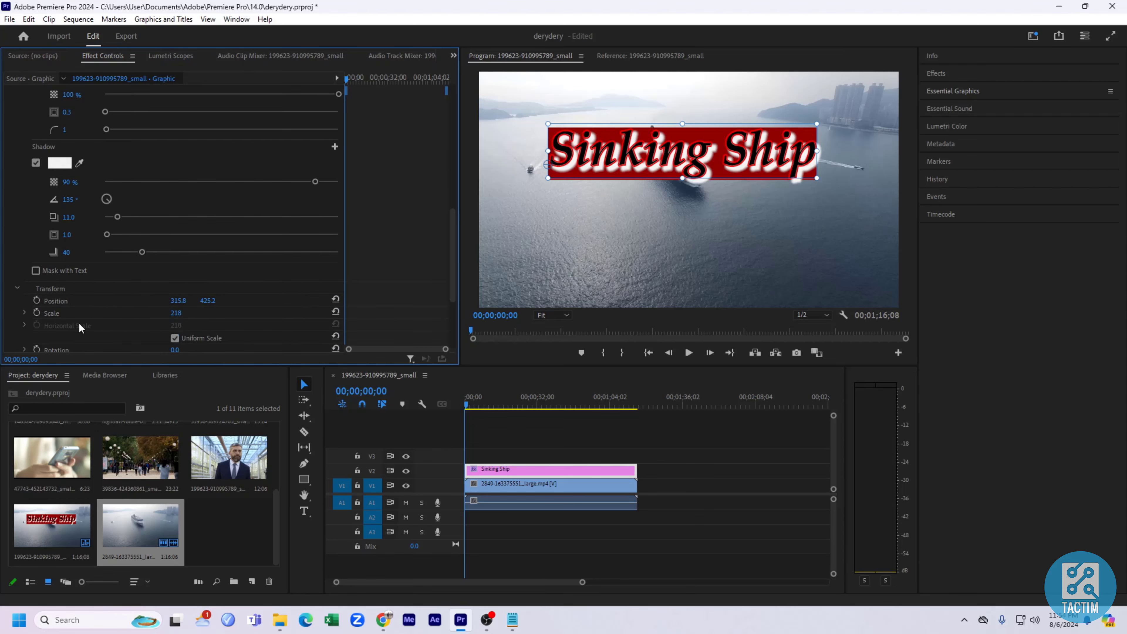
scroll(123, 297, down, 6)
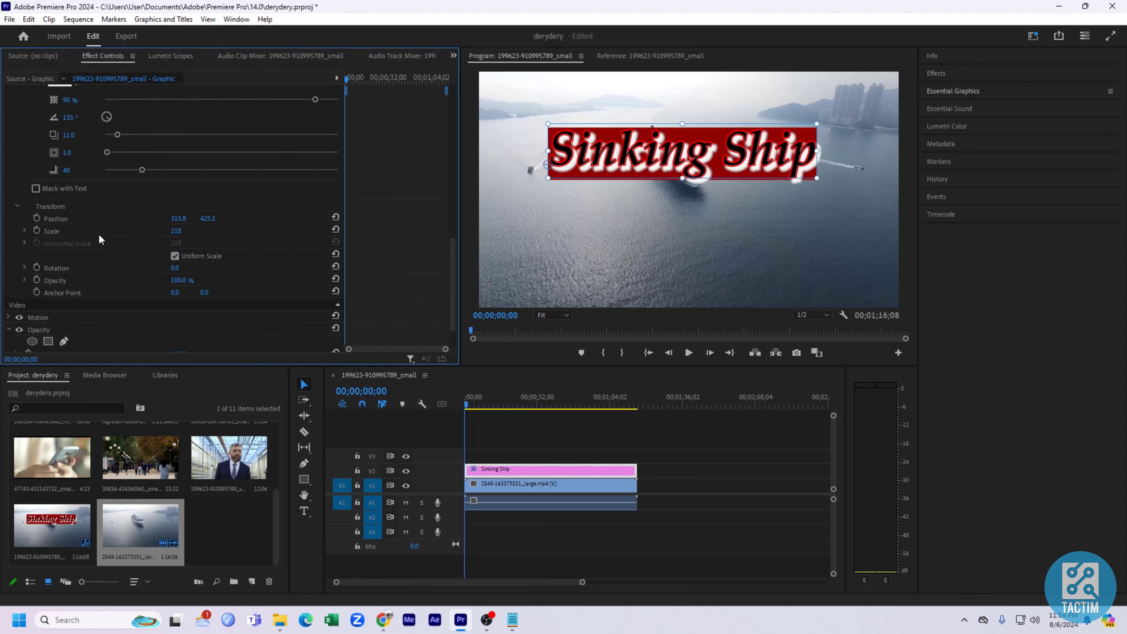
click(178, 218)
text(381.8)
key(Return)
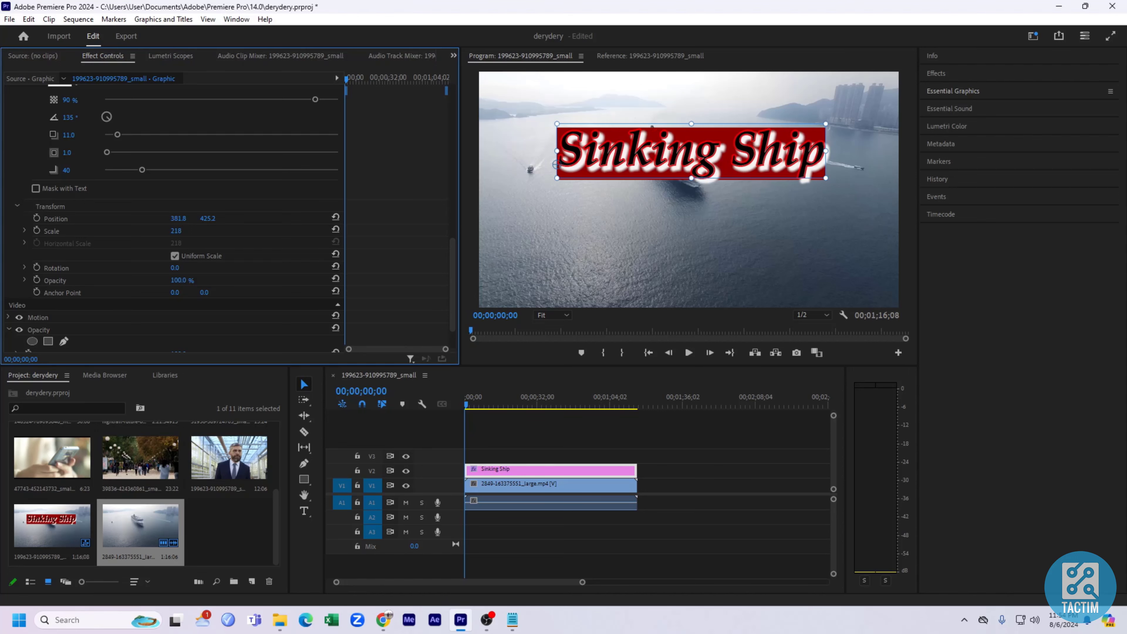
drag(178, 218, 84, 225)
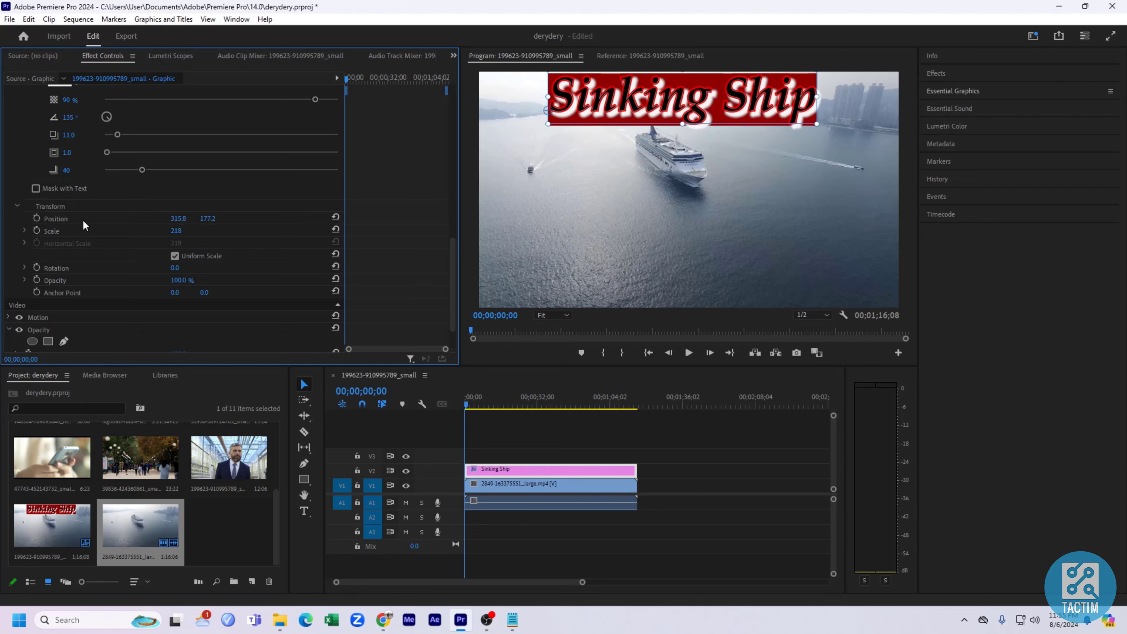
Set the title's scale to 174 and add Position and Scale keyframes at the start of the clip.
drag(175, 231, 151, 231)
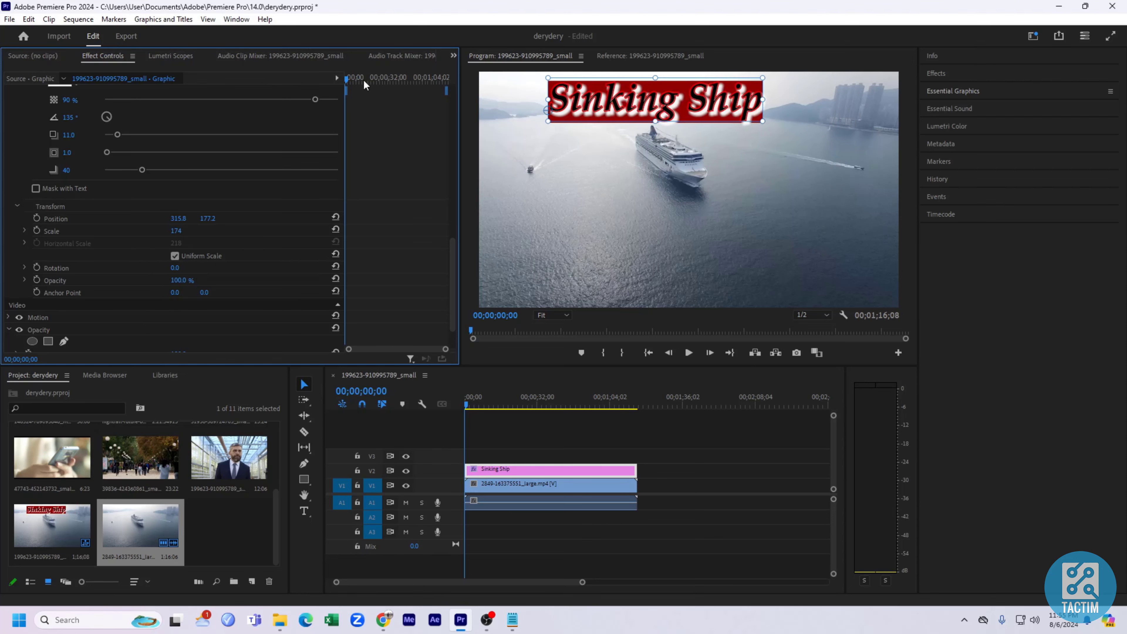
drag(348, 80, 315, 93)
click(36, 218)
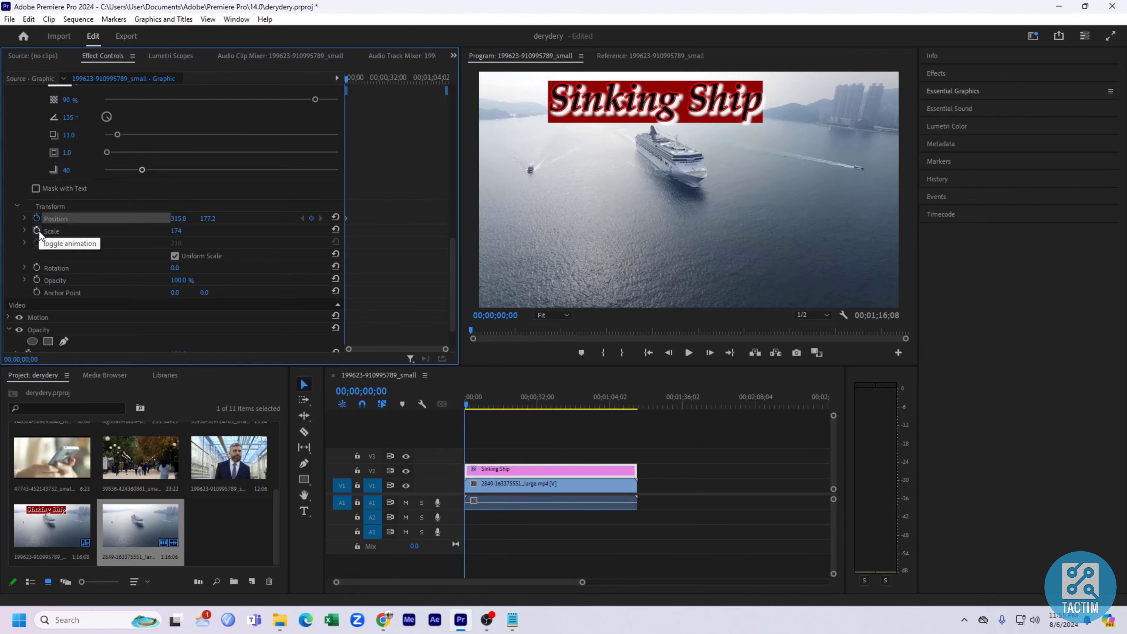
click(37, 231)
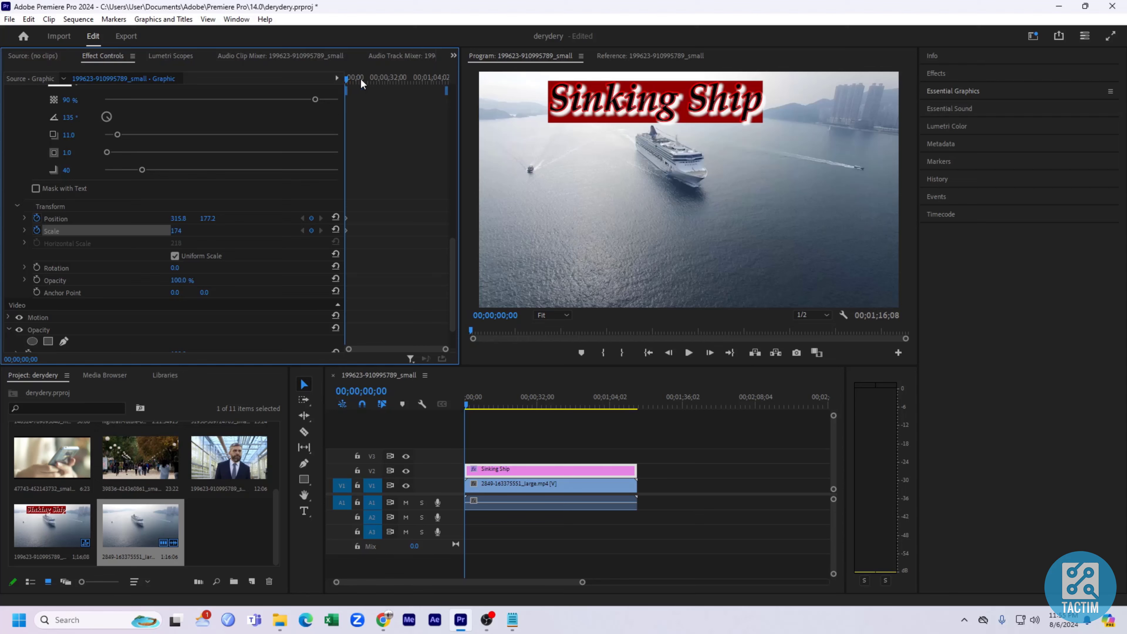
At 00;00;51;29, set the title's position to -3.2, 1268.2 so it moves off the bottom of the frame.
drag(349, 80, 416, 80)
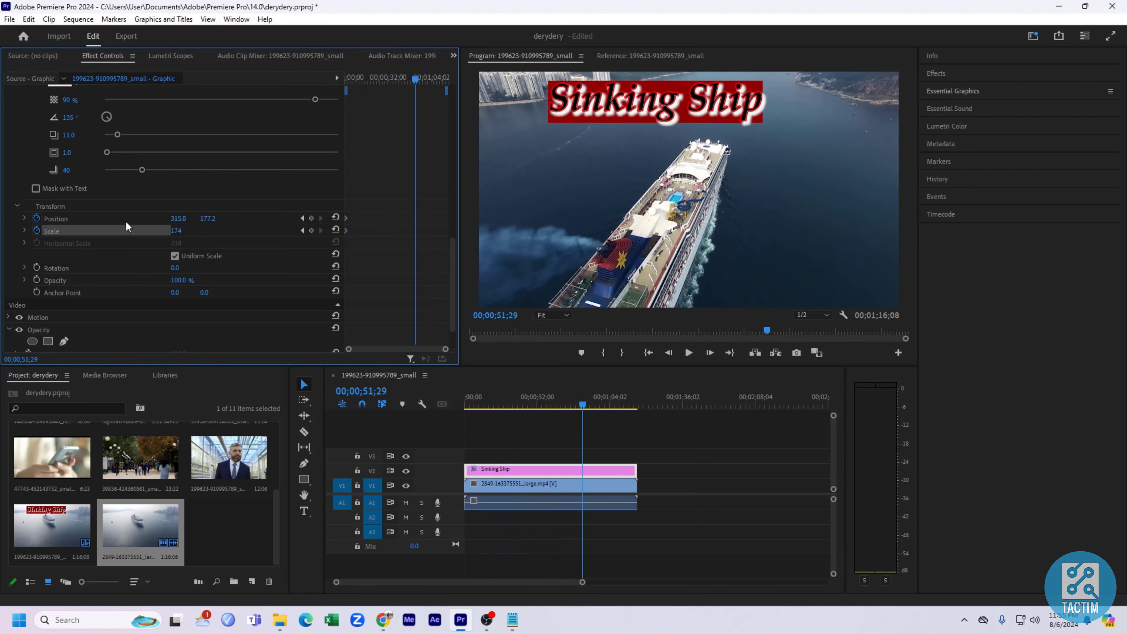
drag(178, 218, 97, 218)
drag(176, 218, 497, 218)
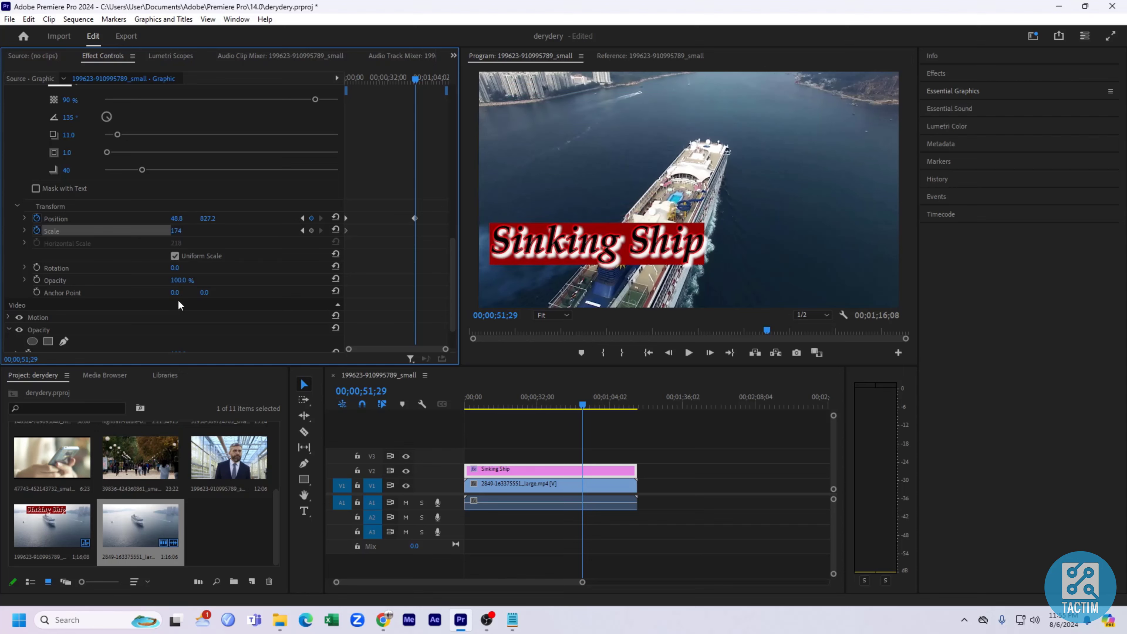
drag(180, 223, 289, 220)
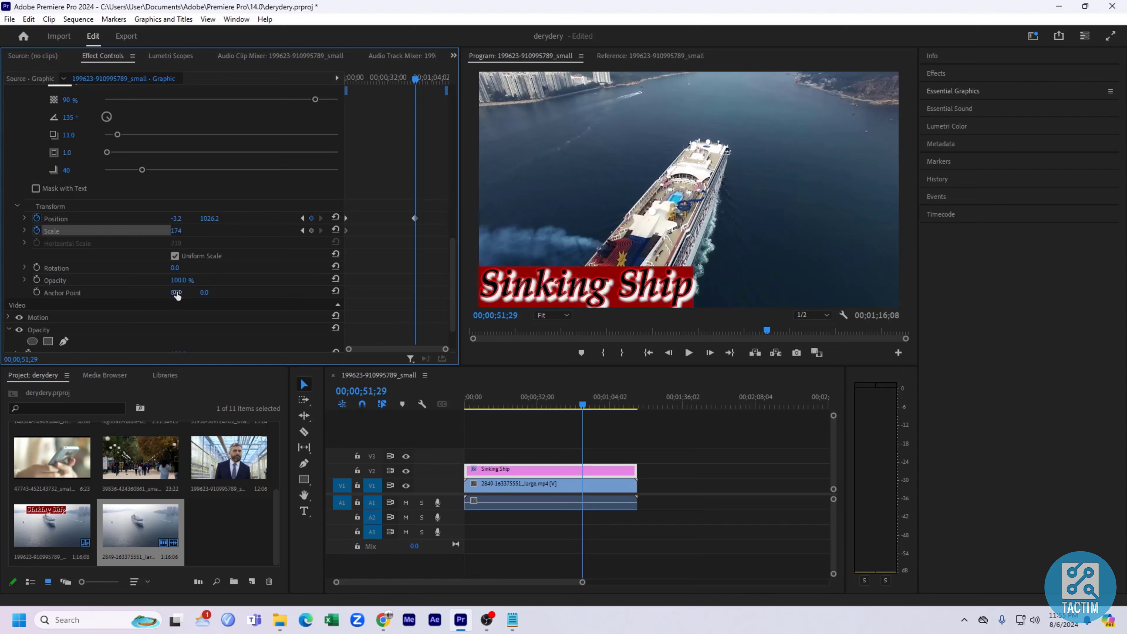
drag(217, 224, 236, 224)
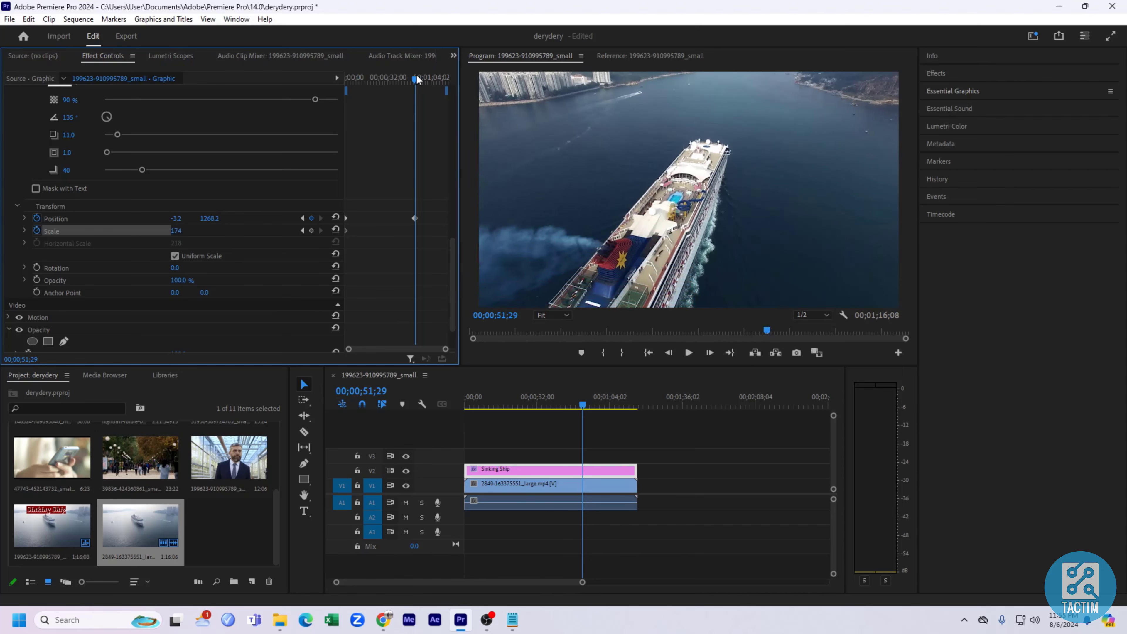
Preview the animation and move the ending Position keyframe much closer to the start of the clip.
drag(416, 78, 347, 78)
key(space)
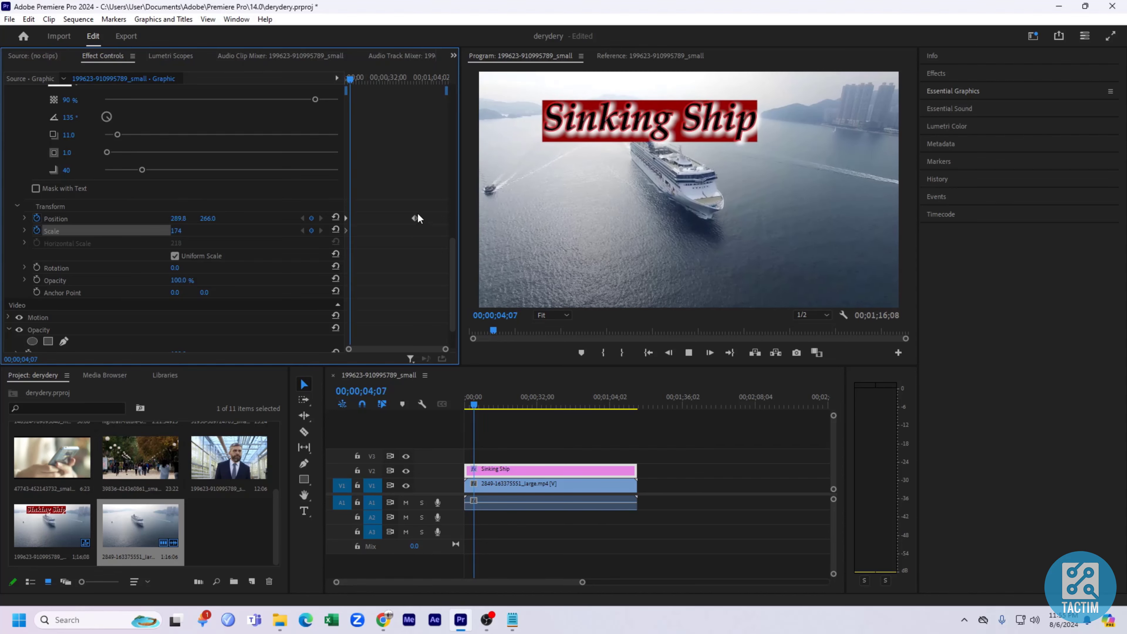
drag(415, 218, 368, 221)
Play the title animation from the start to review it.
drag(356, 80, 344, 83)
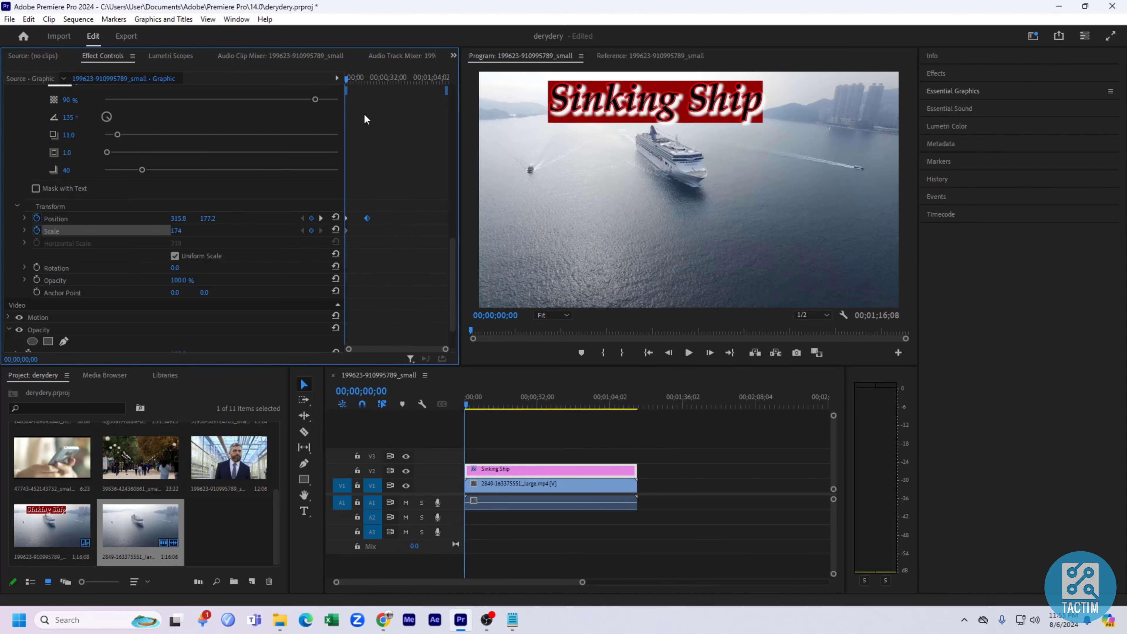
key(space)
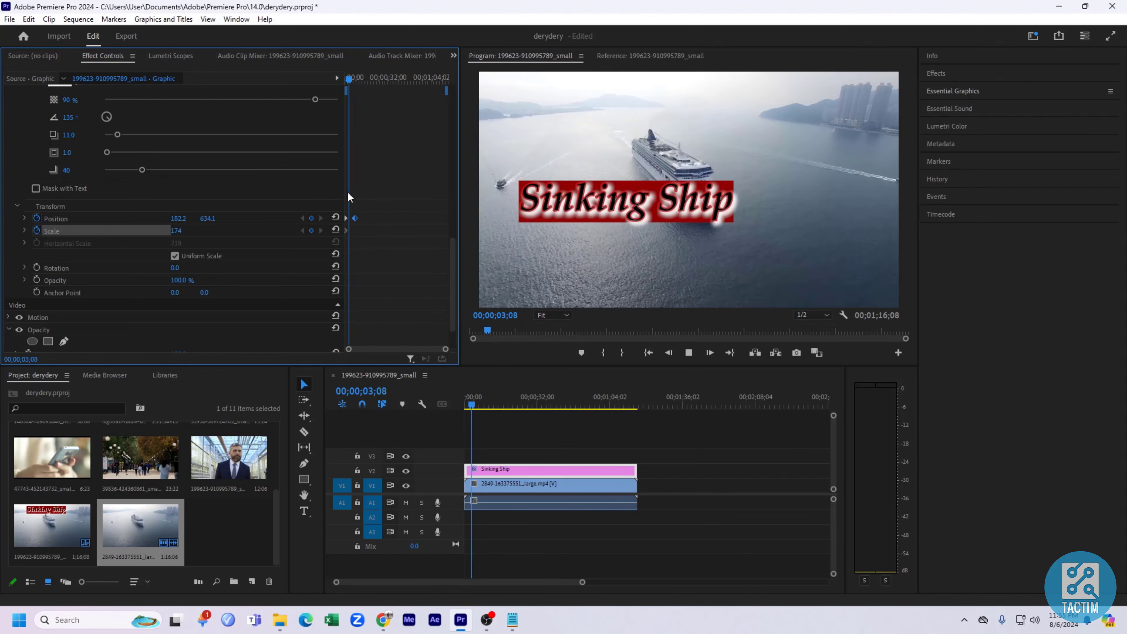
drag(351, 85, 334, 78)
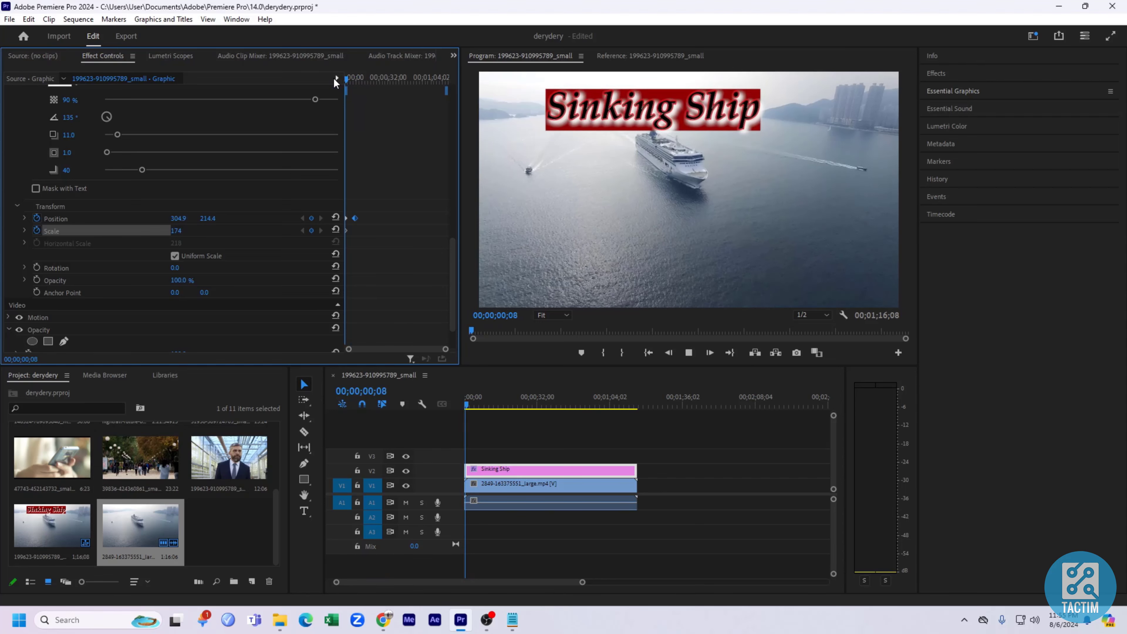